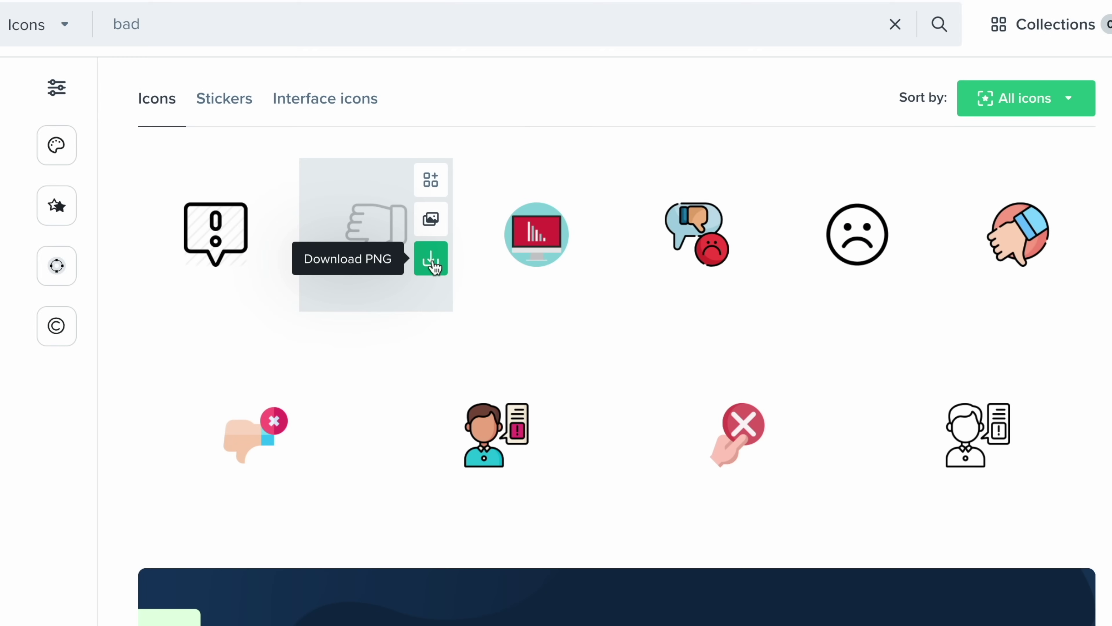
Download the free Negative vote icon as a PNG and upload negative-vote.png as the Notion page's custom icon.
{"action": "left_click", "coordinate": [431, 260]}
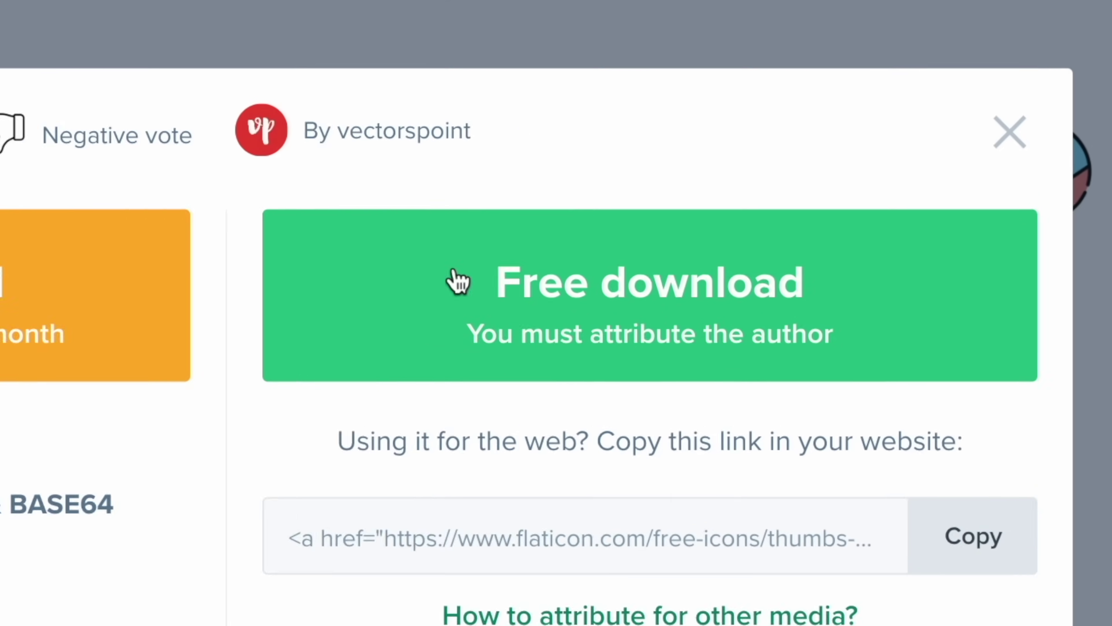
{"action": "left_click", "coordinate": [720, 293]}
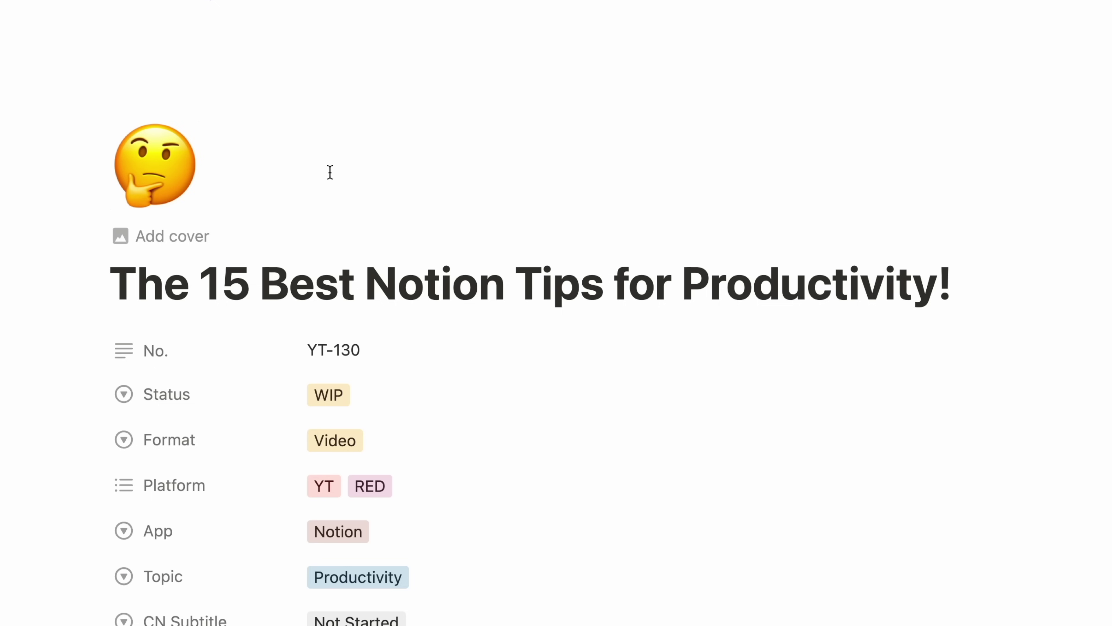
{"action": "left_click", "coordinate": [153, 164]}
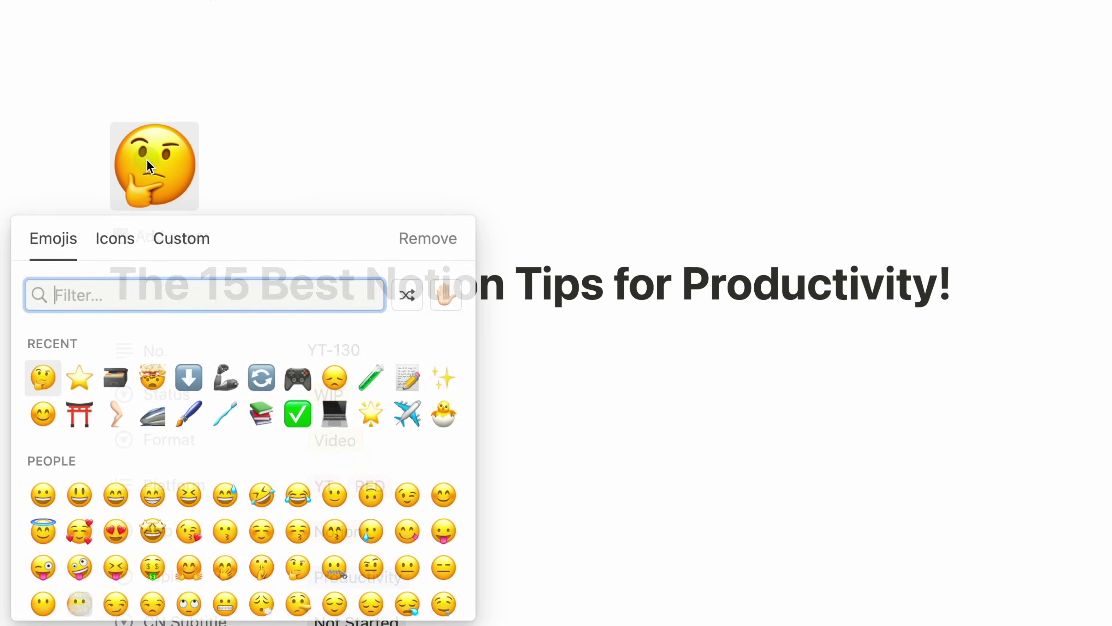
{"action": "left_click", "coordinate": [174, 239]}
{"action": "left_click", "coordinate": [256, 363]}
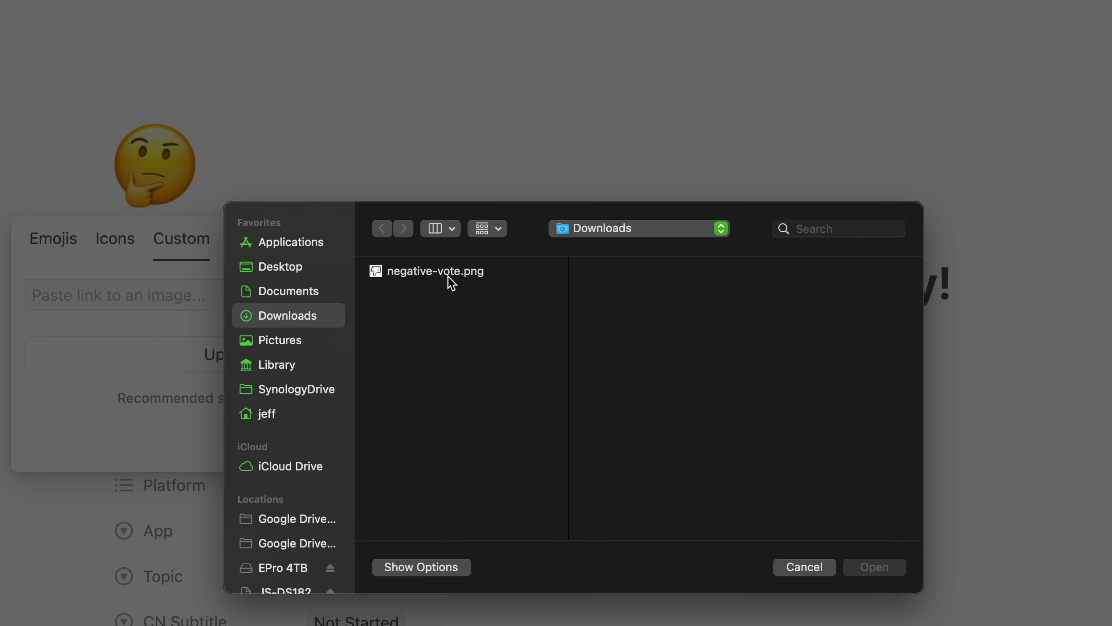
{"action": "left_click", "coordinate": [449, 276]}
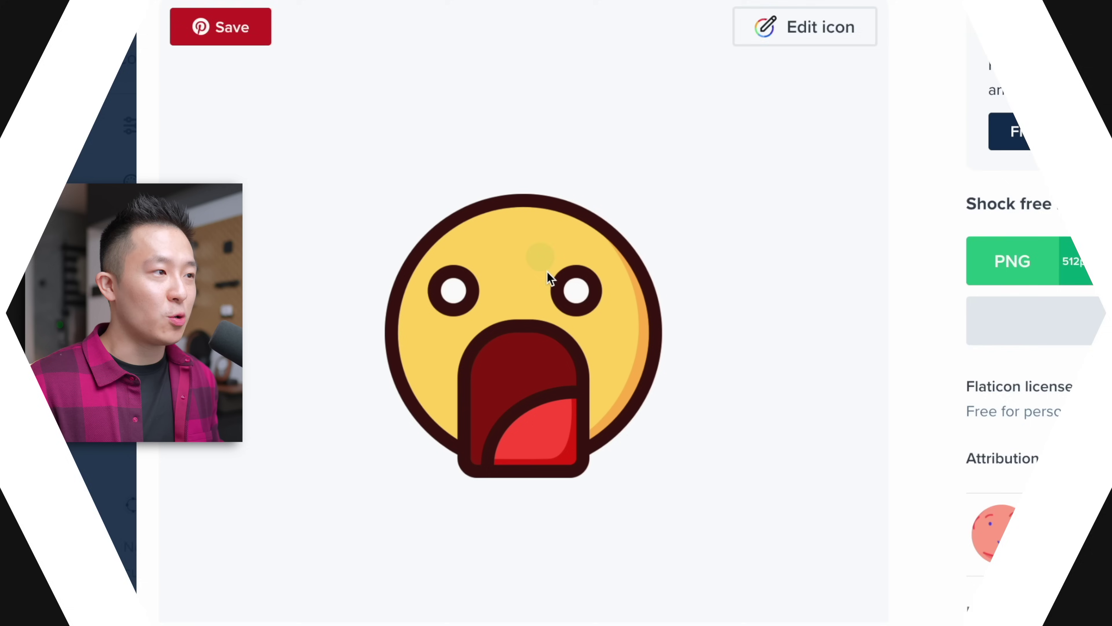
Copy the image address of Flaticon's shocked-face icon and submit it as the custom icon of the Notion tips page.
{"action": "right_click", "coordinate": [587, 282]}
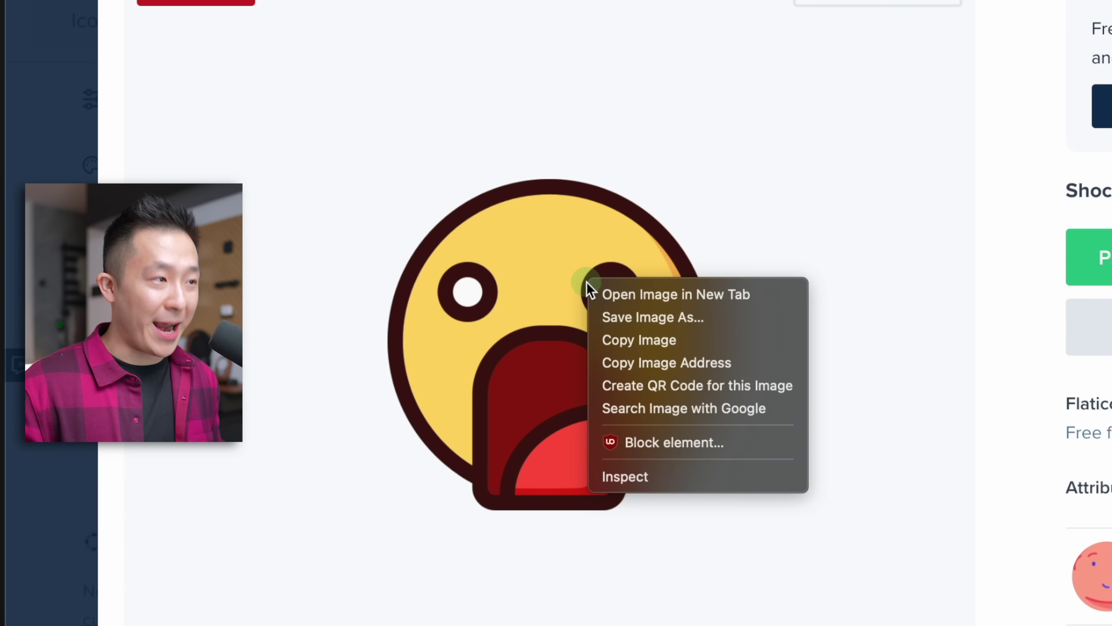
{"action": "left_click", "coordinate": [746, 363]}
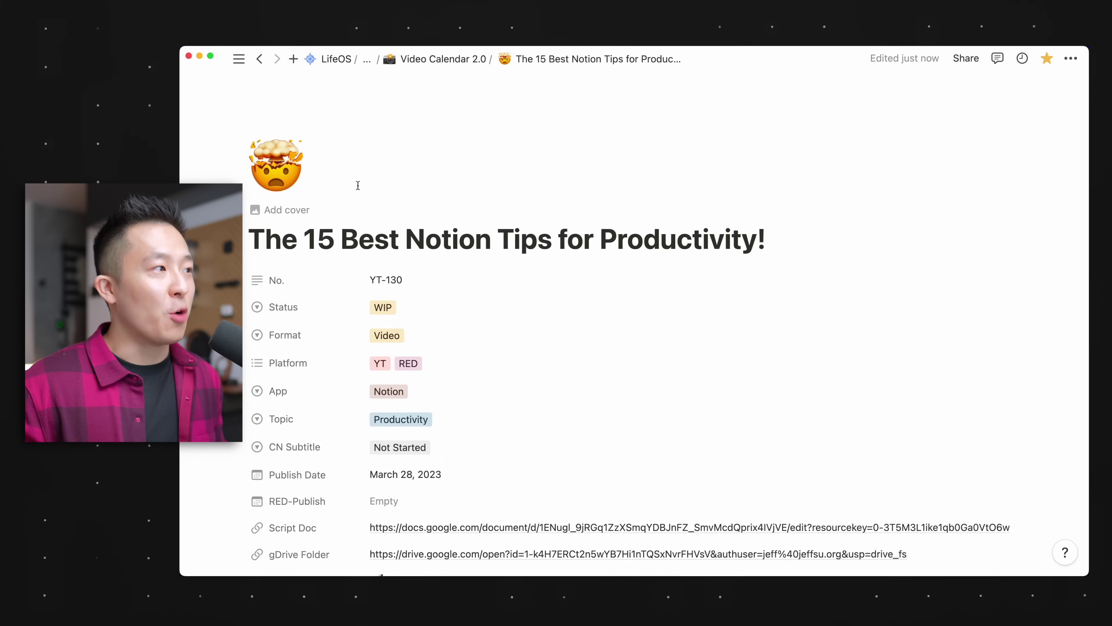
{"action": "left_click", "coordinate": [292, 162]}
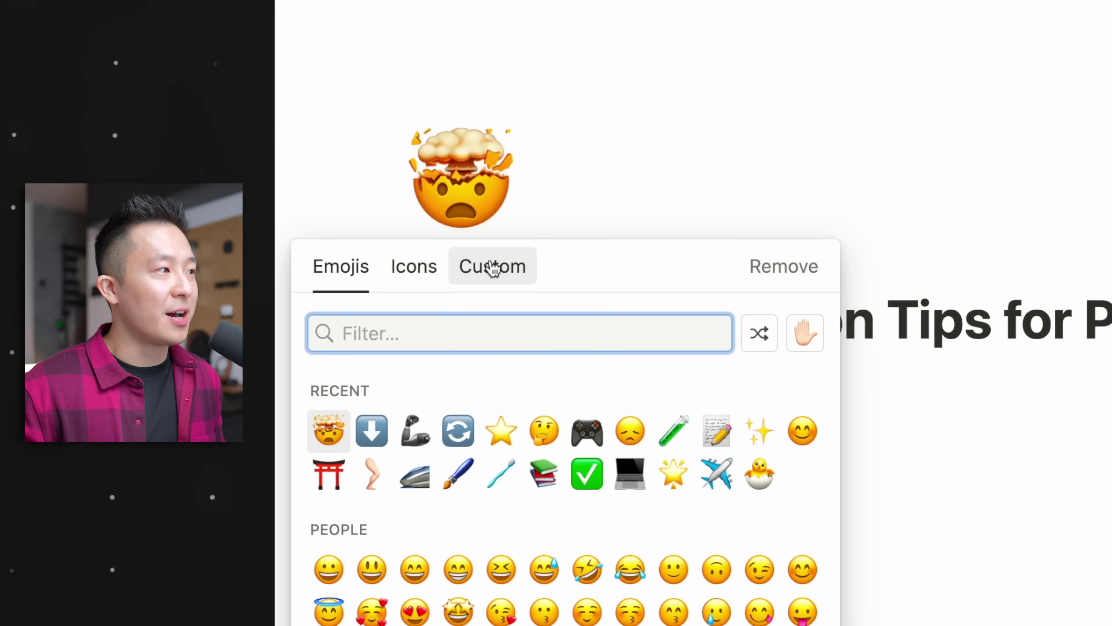
{"action": "left_click", "coordinate": [492, 267]}
{"action": "key", "text": "super+v"}
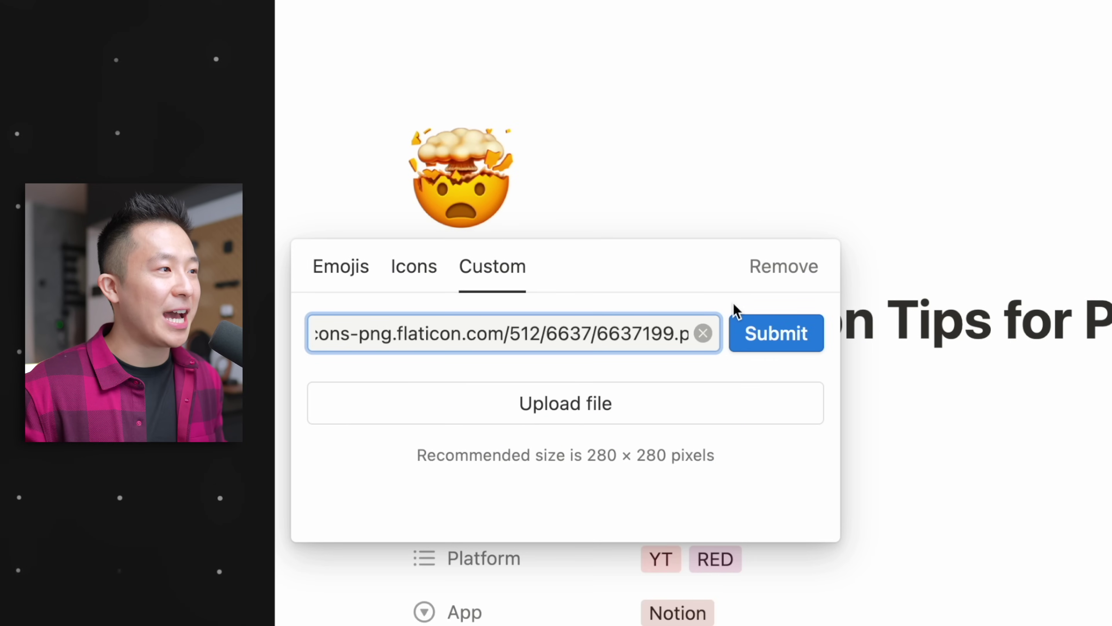
{"action": "left_click", "coordinate": [771, 333]}
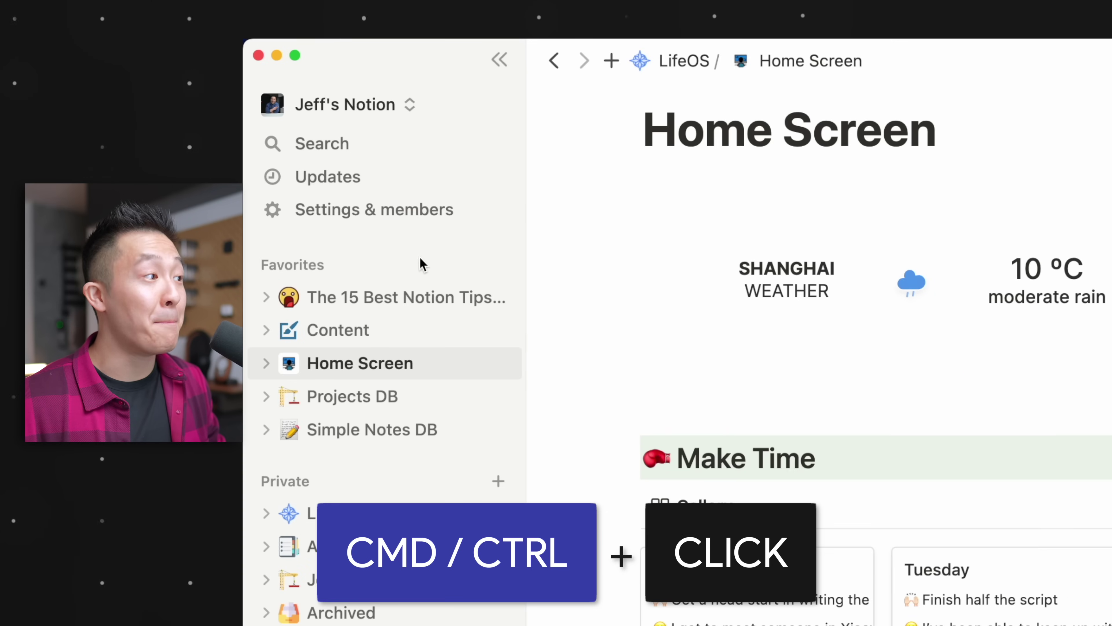
Open The 15 Best Notion Tips page and the 2023 Mar, April, May Trips project in new tabs and view both.
{"action": "left_click", "coordinate": [411, 298], "text": "super"}
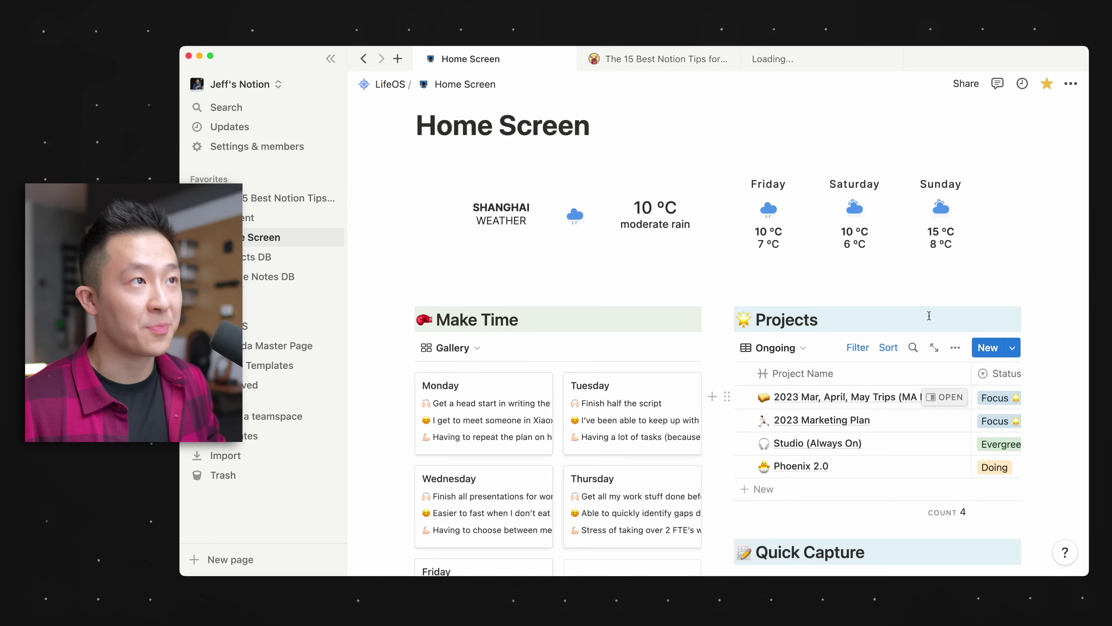
{"action": "left_click", "coordinate": [665, 62]}
{"action": "left_click", "coordinate": [779, 61]}
{"action": "left_click", "coordinate": [677, 61]}
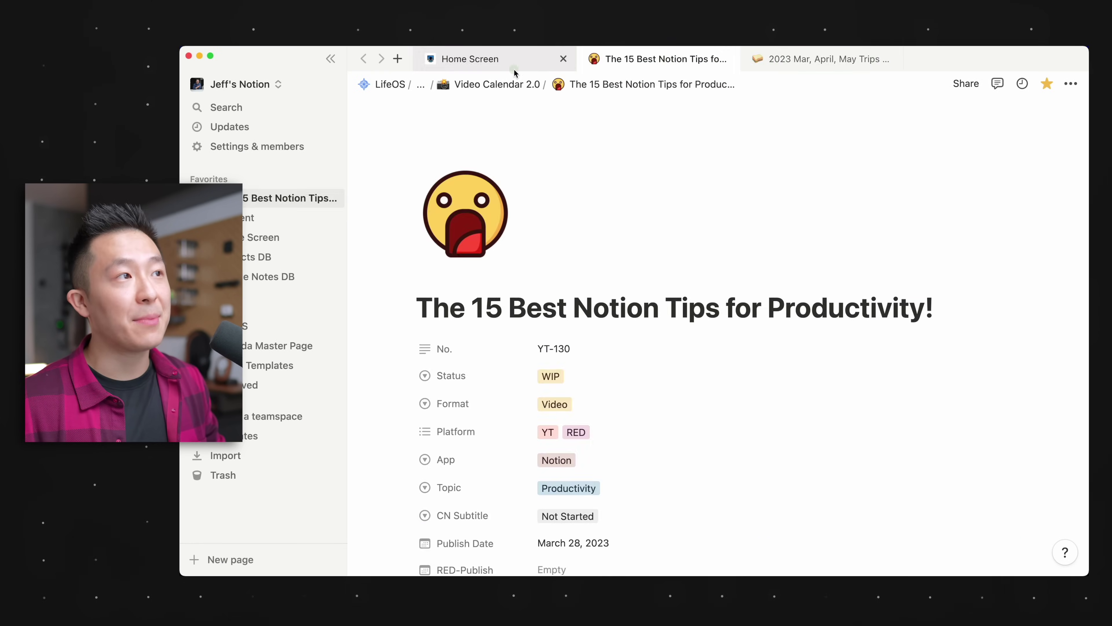
{"action": "left_click", "coordinate": [763, 65]}
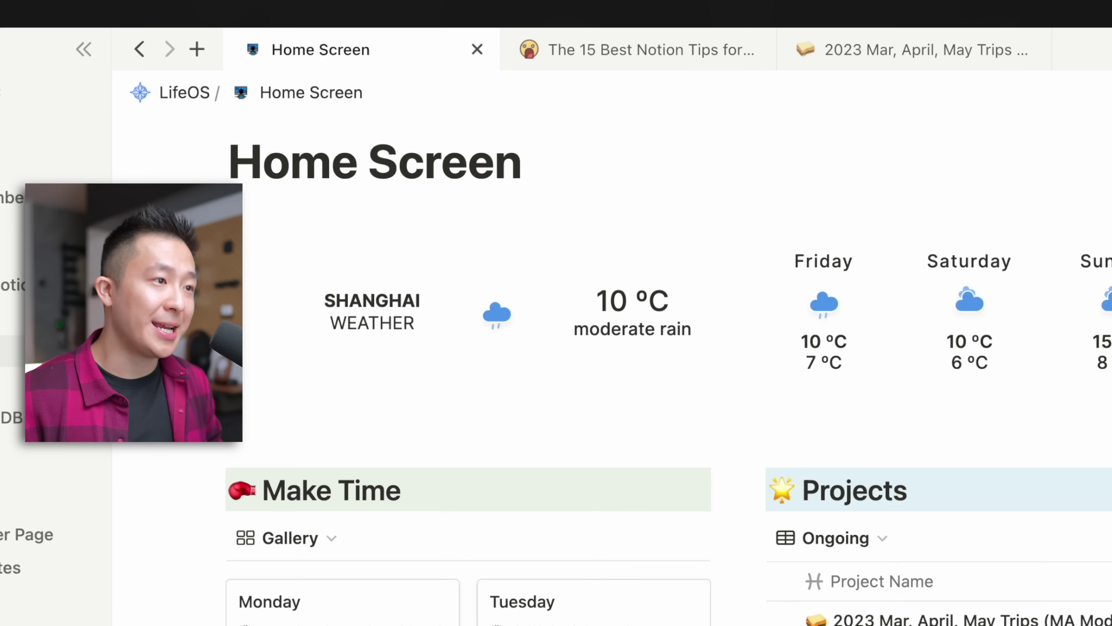
Cycle forward from the Home Screen tab to the 2023 trips tab and bring up the workspace search.
{"action": "key", "text": "ctrl+Tab"}
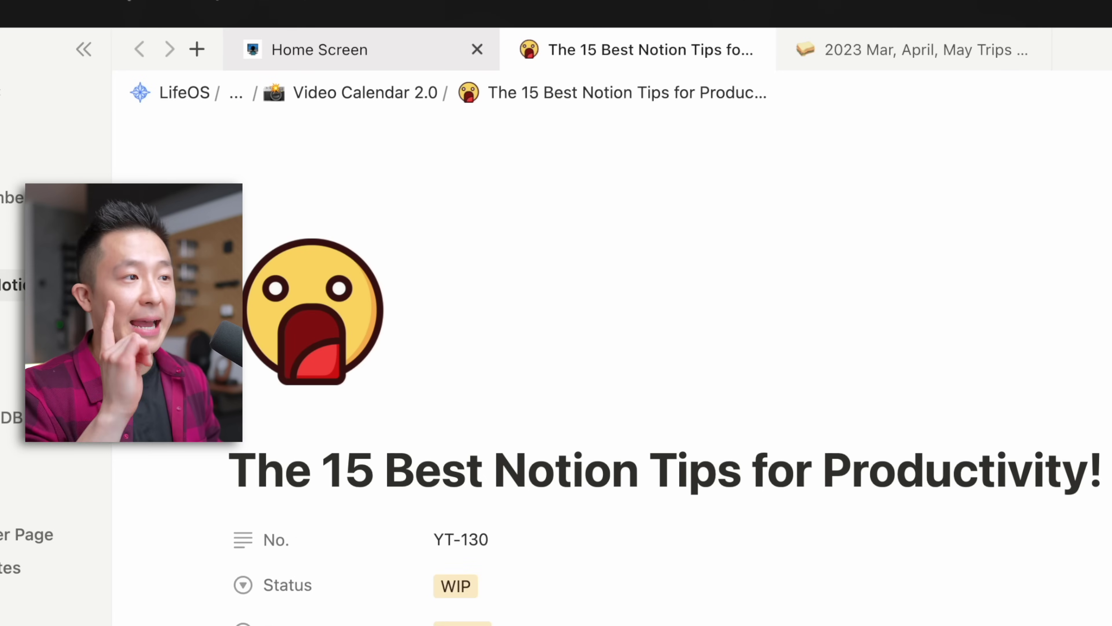
{"action": "key", "text": "ctrl+Tab"}
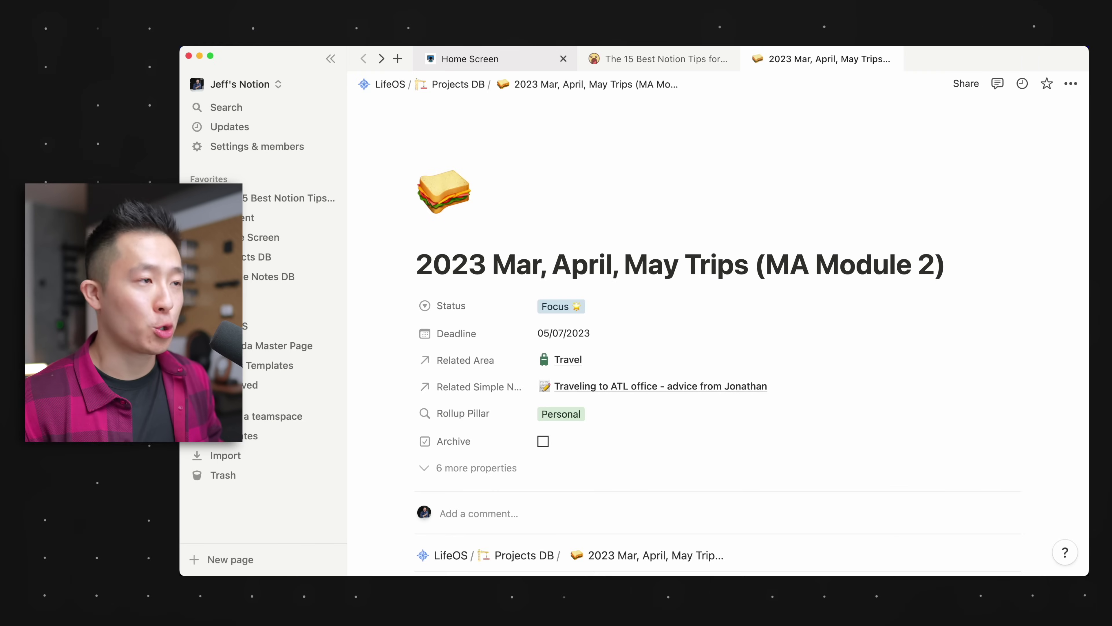
{"action": "key", "text": "super+p"}
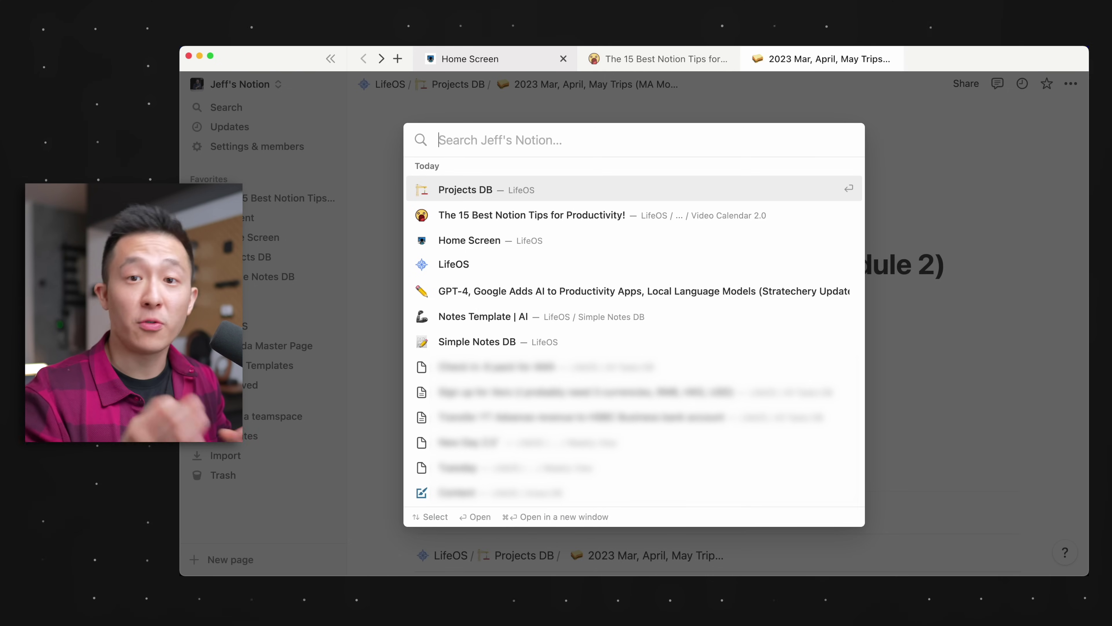
Return to the Home Screen tab and move back and forth through the open tabs, ending on the 2023 trips page.
{"action": "left_click", "coordinate": [469, 58]}
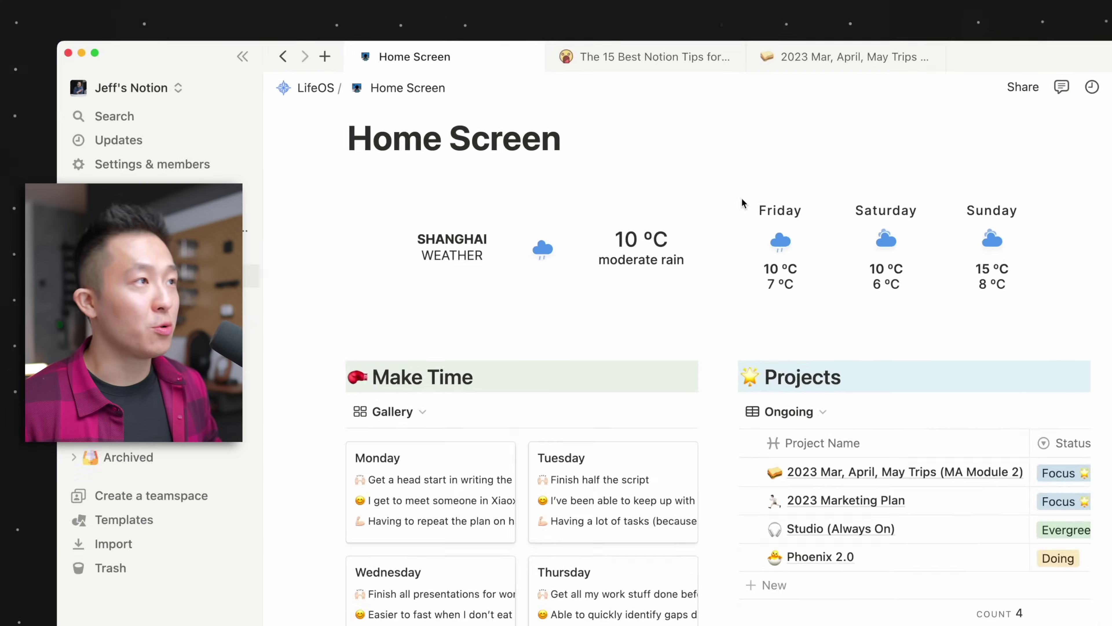
{"action": "key", "text": "super+alt+Right"}
{"action": "key", "text": "super+alt+Left"}
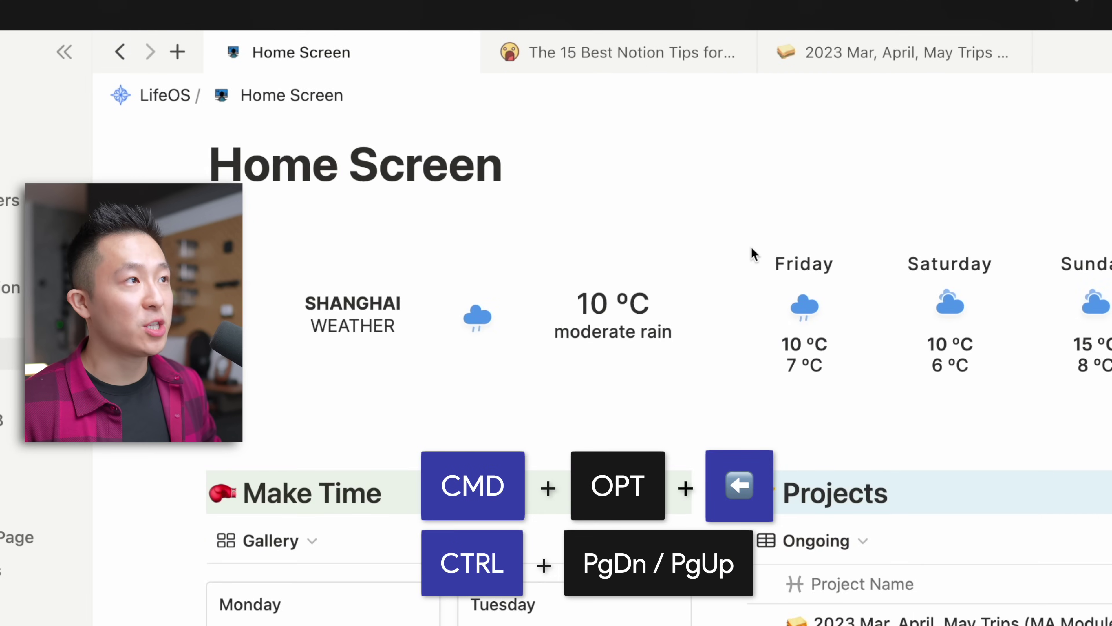
{"action": "key", "text": "super+alt+Right"}
{"action": "key", "text": "super+alt+Right"}
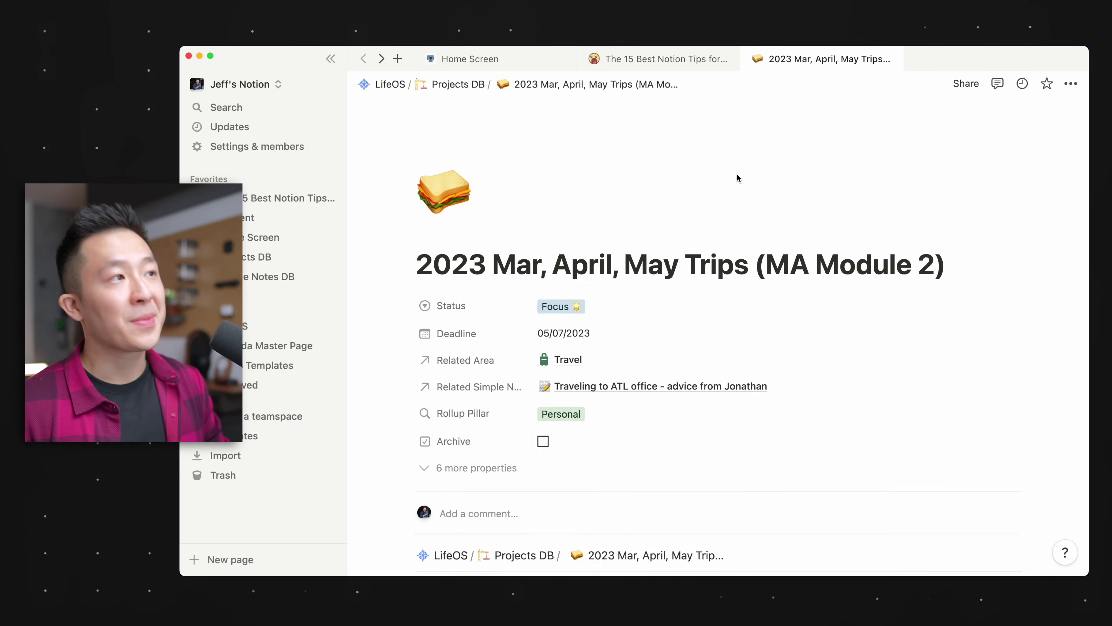
Open an additional tab in the window and close it again.
{"action": "key", "text": "super+t"}
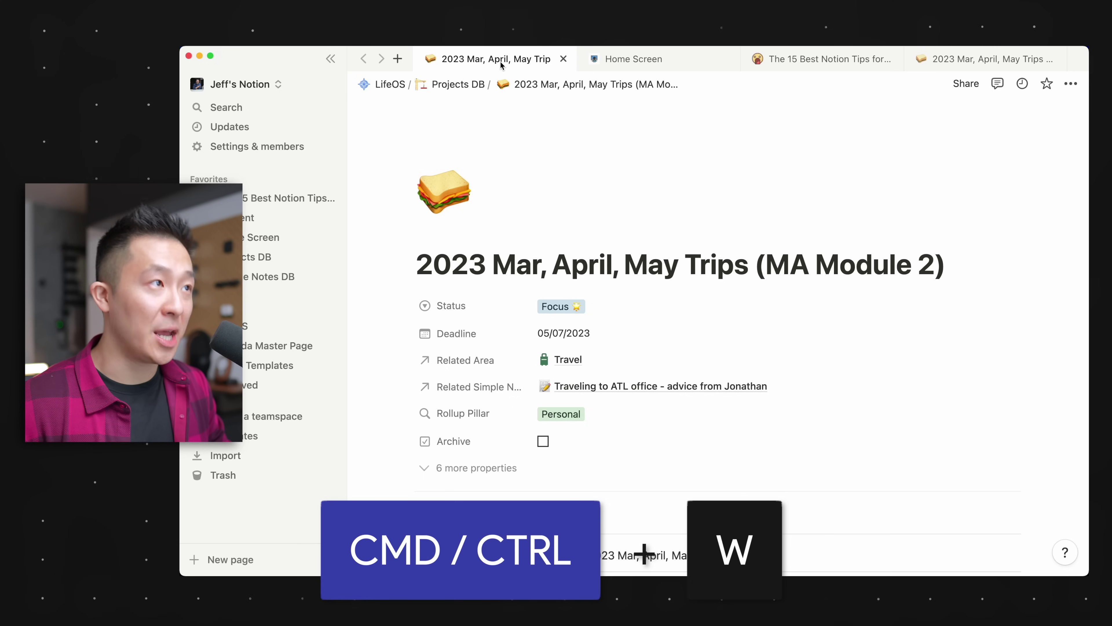
{"action": "key", "text": "super+w"}
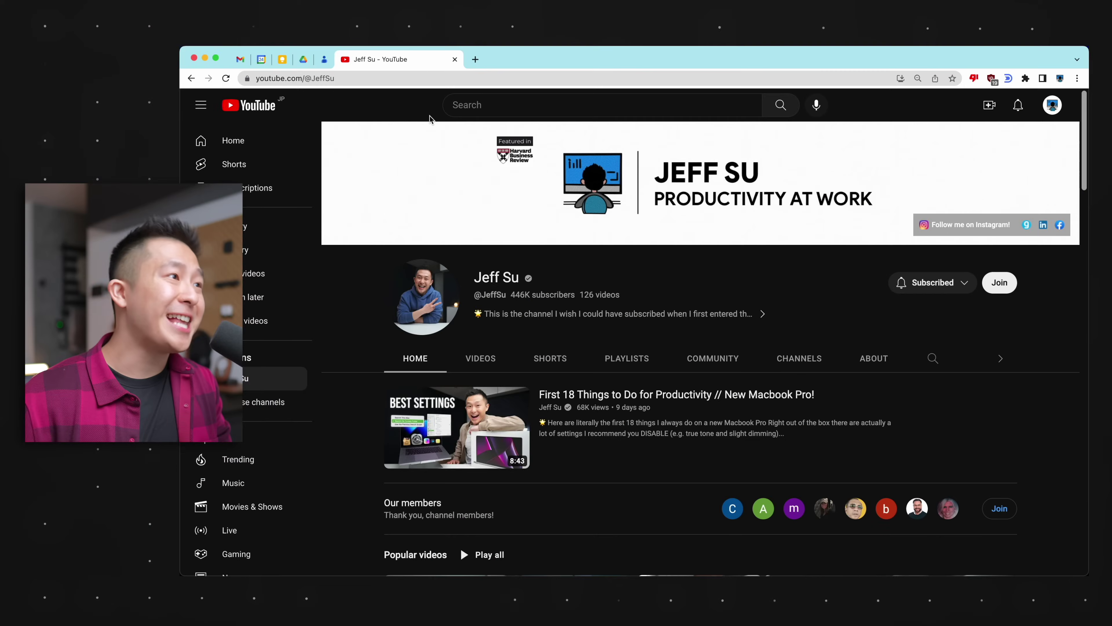
Pin the YouTube channel tab in the Chrome browser.
{"action": "right_click", "coordinate": [402, 59]}
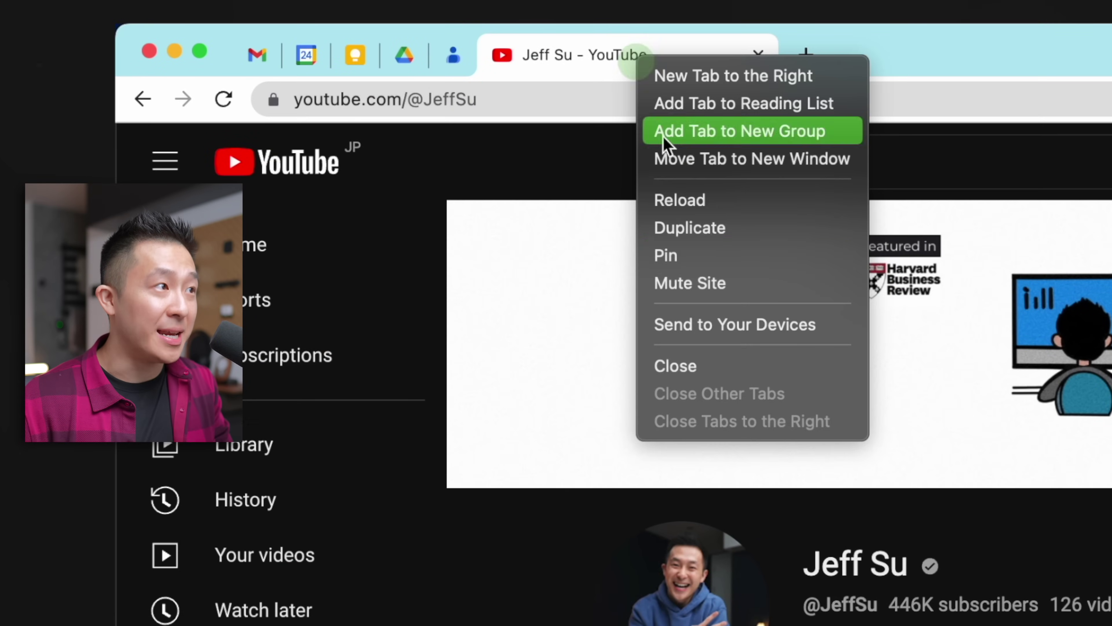
{"action": "left_click", "coordinate": [688, 261]}
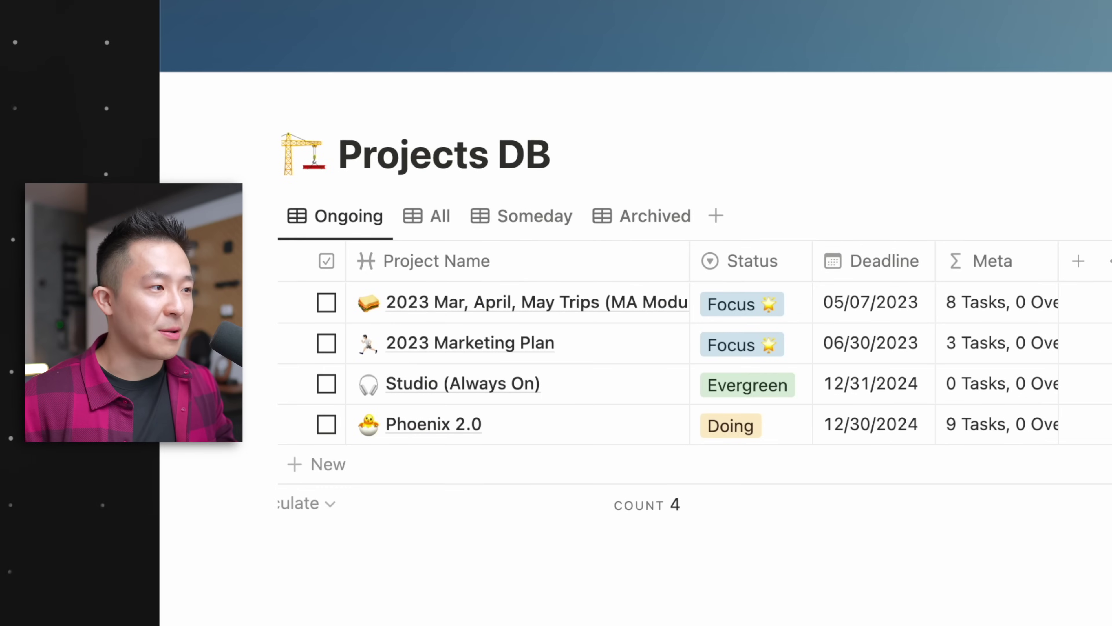
Move the row selection up and down through the Projects DB table, ending on the 2023 Mar, April, May Trips row.
{"action": "key", "text": "Down"}
{"action": "key", "text": "Down"}
{"action": "key", "text": "Down"}
{"action": "key", "text": "Up"}
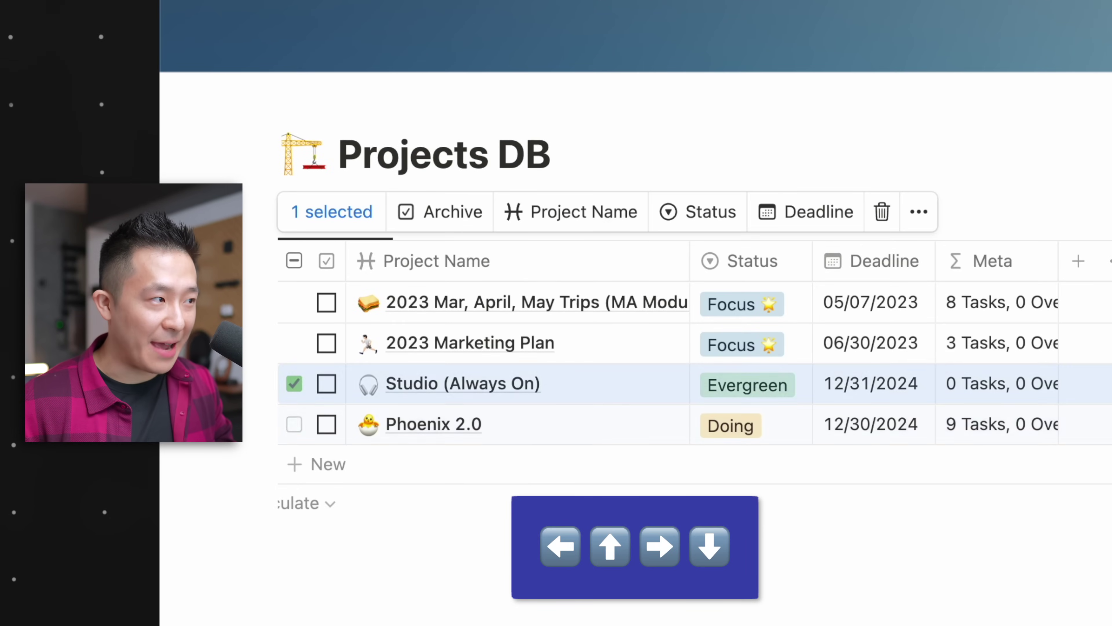
{"action": "key", "text": "Up"}
{"action": "key", "text": "Up"}
{"action": "key", "text": "Down"}
{"action": "key", "text": "Down"}
{"action": "key", "text": "Down"}
{"action": "key", "text": "Up"}
{"action": "key", "text": "Up"}
{"action": "key", "text": "Up"}
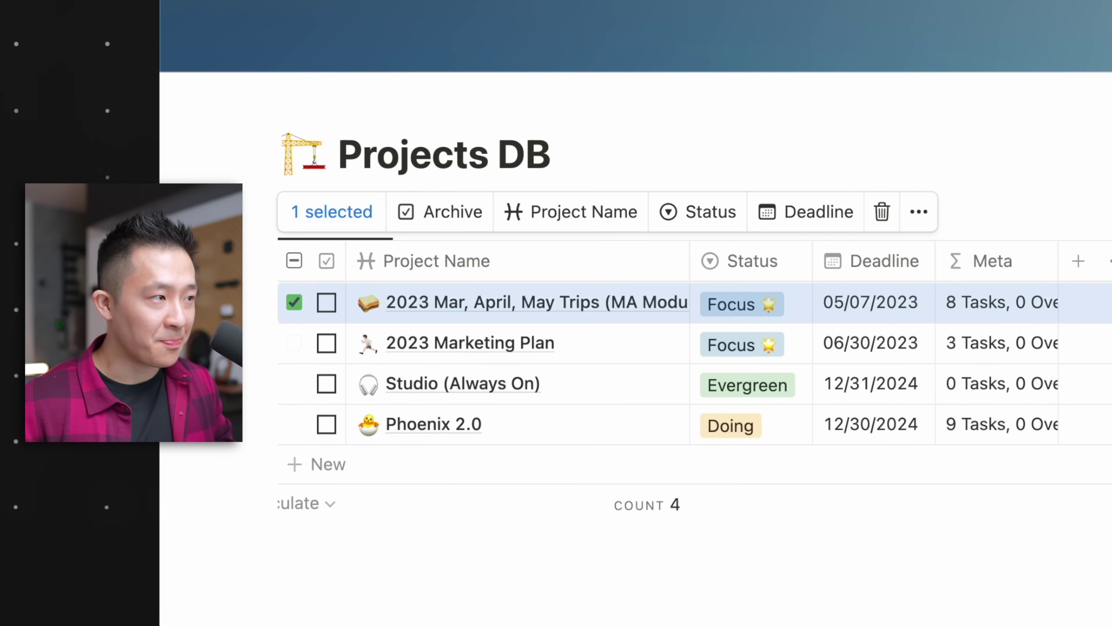
Select the 2023 trips project's Status cell and fill its Focus value down through all four projects.
{"action": "key", "text": "Return"}
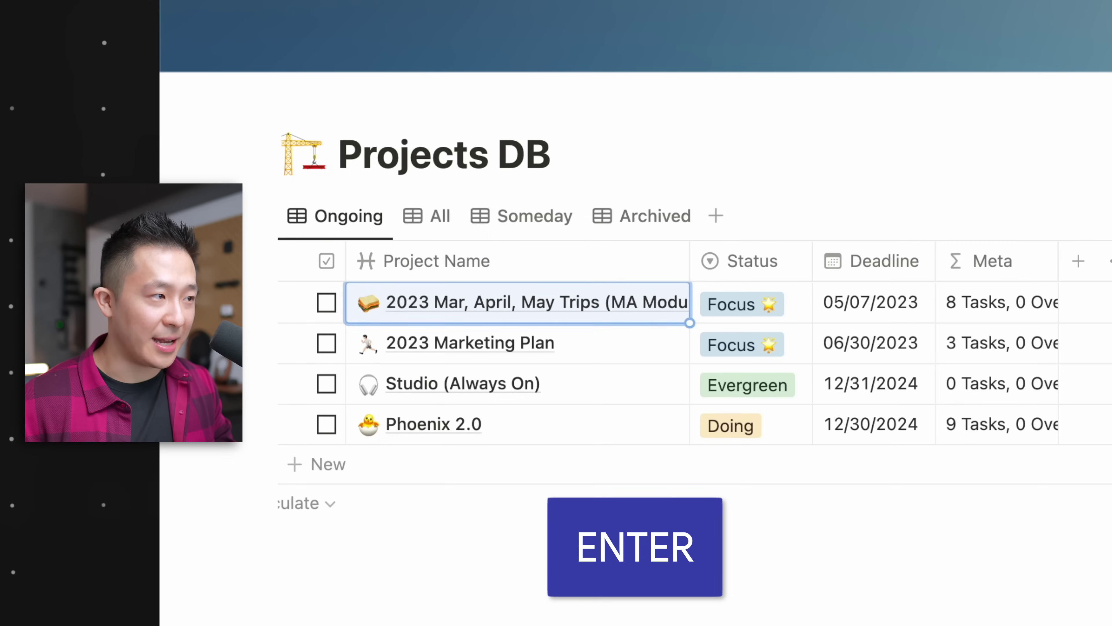
{"action": "key", "text": "Return"}
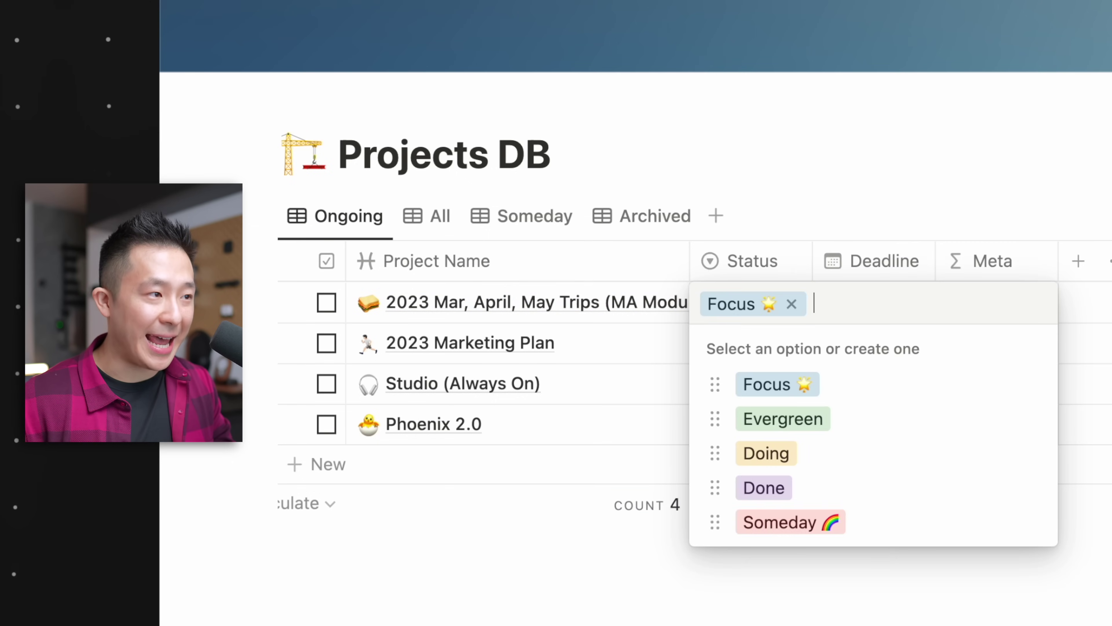
{"action": "key", "text": "Escape"}
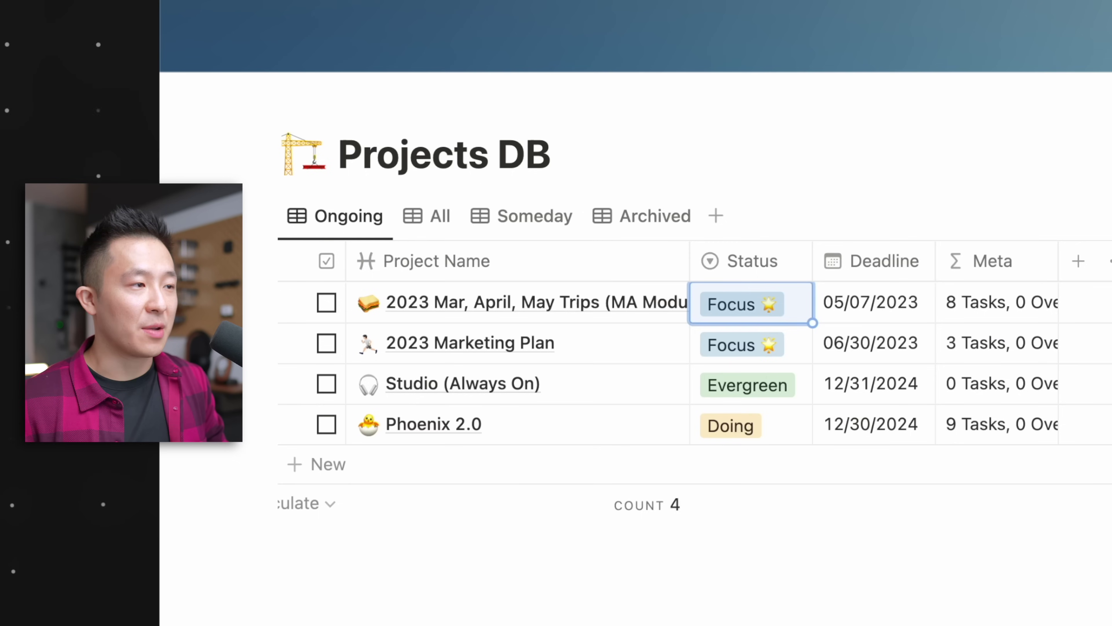
{"action": "key", "text": "shift+Down"}
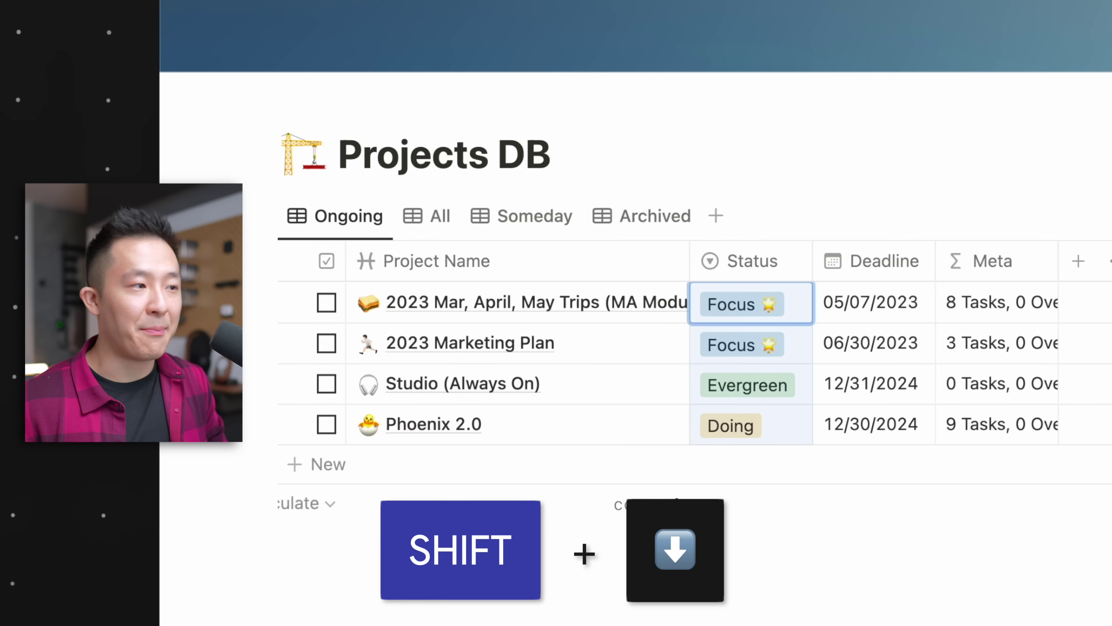
{"action": "key", "text": "ctrl+d"}
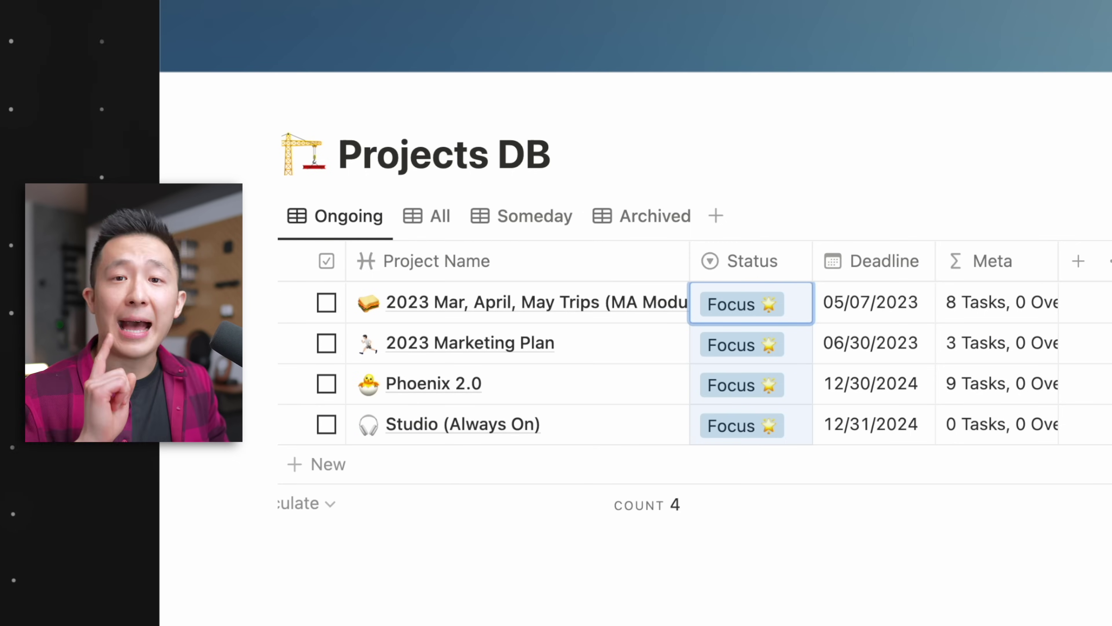
Extend the trips project's Focus status down the Status column using the cell's fill handle.
{"action": "key", "text": "ctrl+a"}
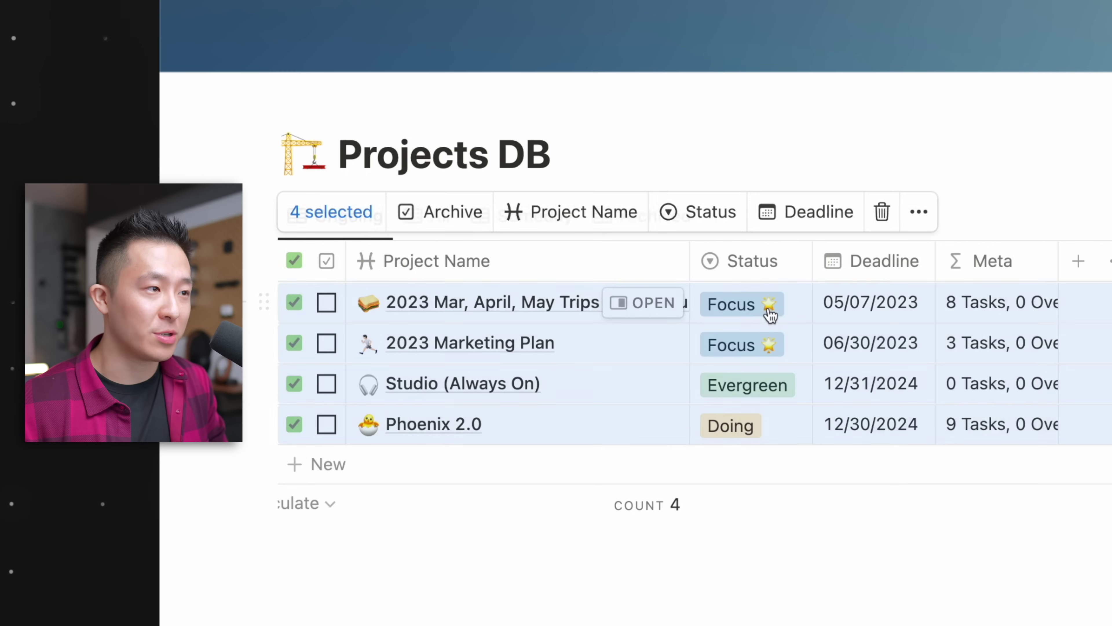
{"action": "key", "text": "Return"}
{"action": "key", "text": "Escape"}
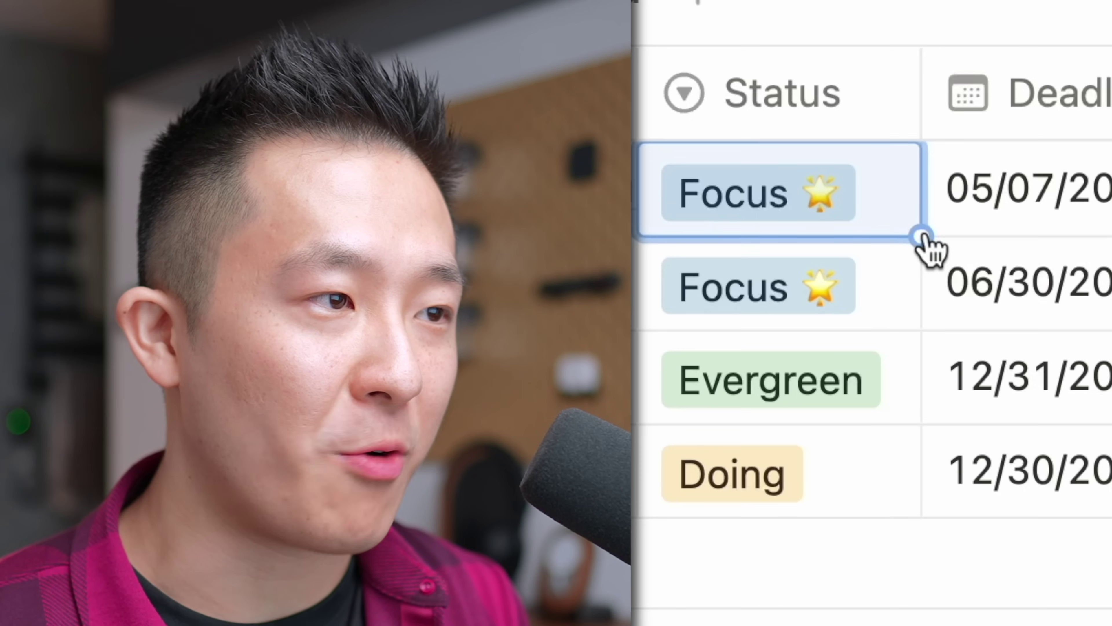
{"action": "left_click_drag", "start_coordinate": [922, 238], "coordinate": [931, 293]}
{"action": "left_click_drag", "start_coordinate": [921, 234], "coordinate": [936, 279]}
{"action": "left_click", "coordinate": [918, 228]}
{"action": "key", "text": "Escape"}
{"action": "left_click_drag", "start_coordinate": [923, 233], "coordinate": [924, 534]}
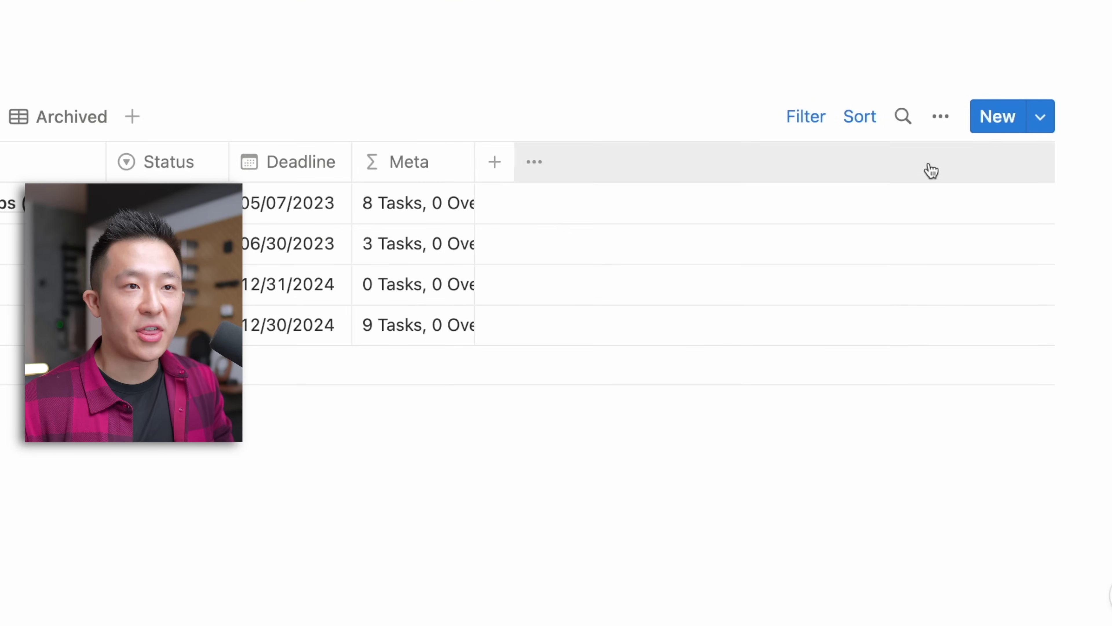
Turn Wrap all columns on and off again in the Projects DB table's layout settings.
{"action": "left_click", "coordinate": [941, 119]}
{"action": "left_click", "coordinate": [904, 266]}
{"action": "scroll", "coordinate": [873, 473], "scroll_direction": "down", "scroll_amount": 1}
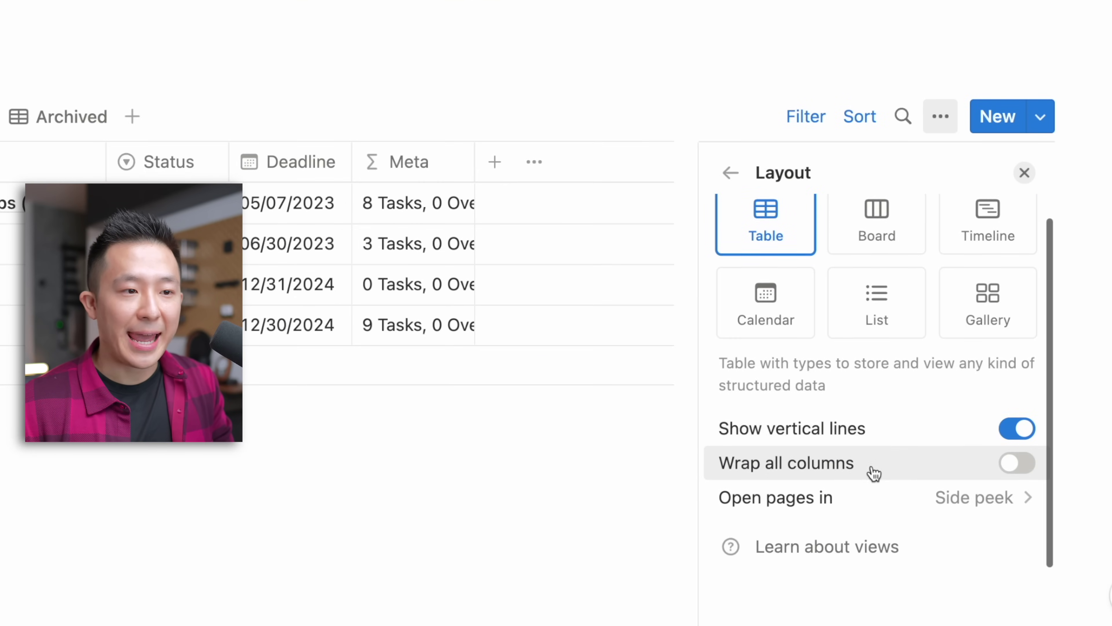
{"action": "left_click", "coordinate": [1017, 463]}
{"action": "left_click", "coordinate": [1018, 469]}
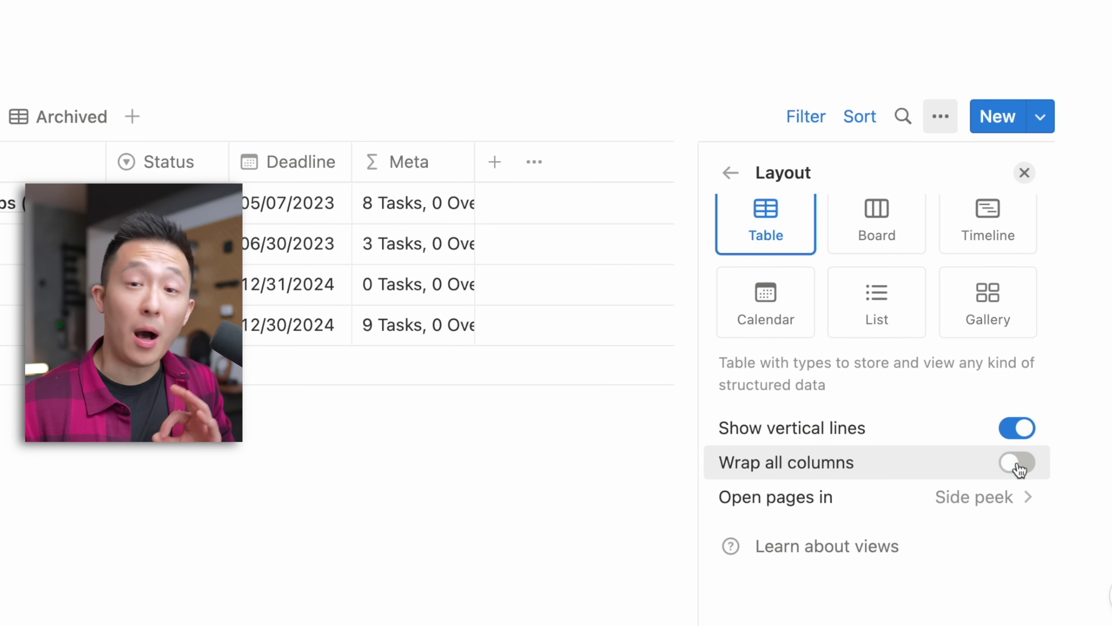
Close the layout settings, and turn Wrap column on and off again for the Meta column alone.
{"action": "left_click", "coordinate": [333, 523]}
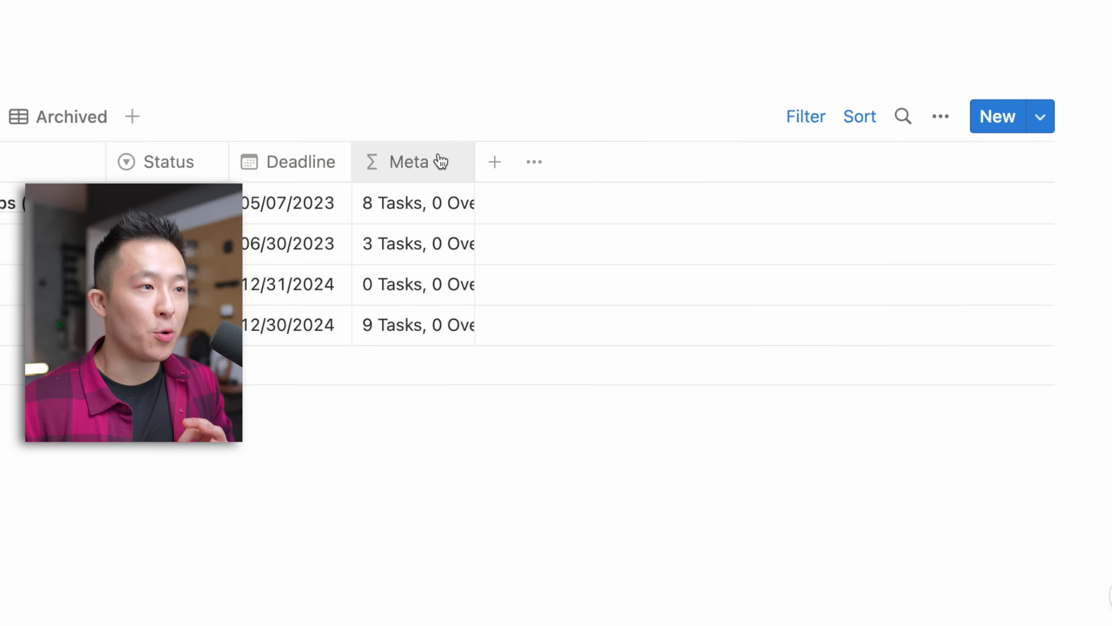
{"action": "left_click", "coordinate": [422, 170]}
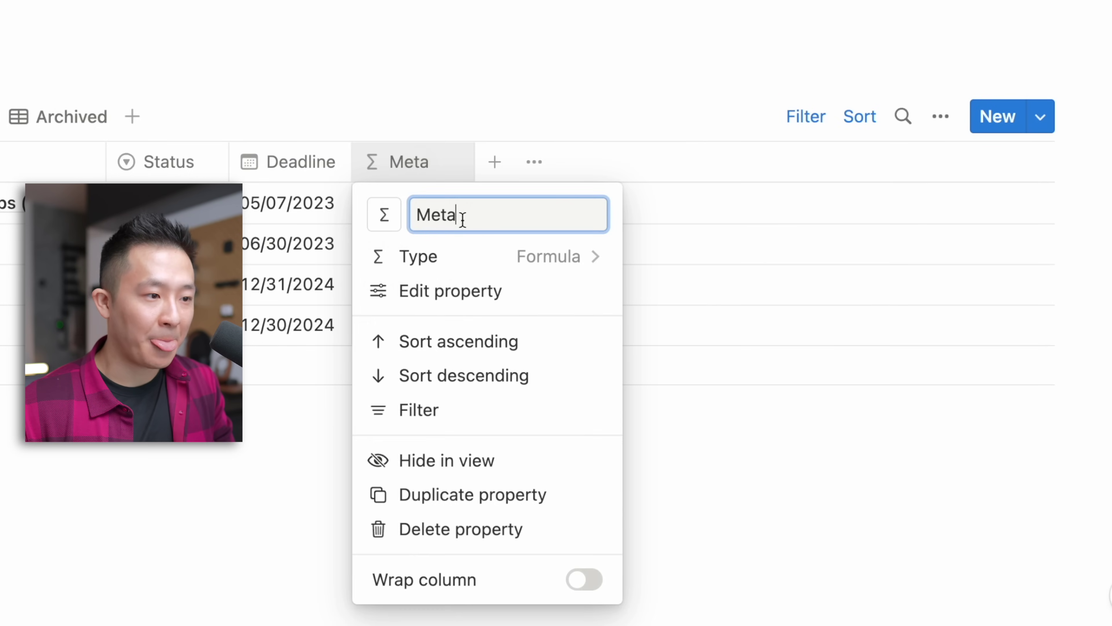
{"action": "left_click", "coordinate": [584, 580]}
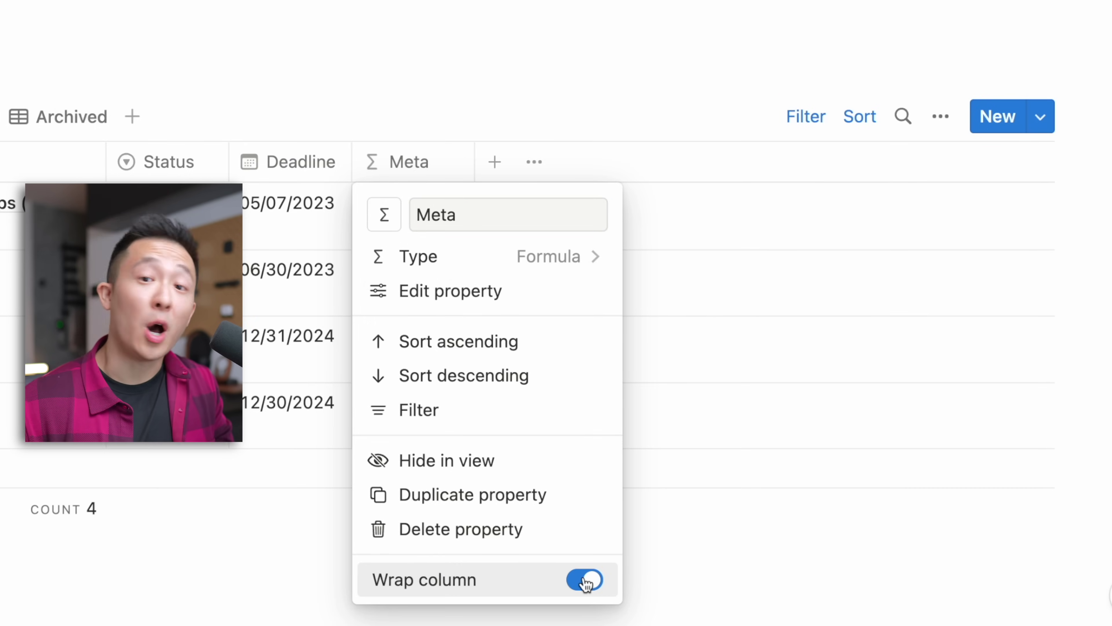
{"action": "left_click", "coordinate": [584, 580]}
{"action": "key", "text": "Escape"}
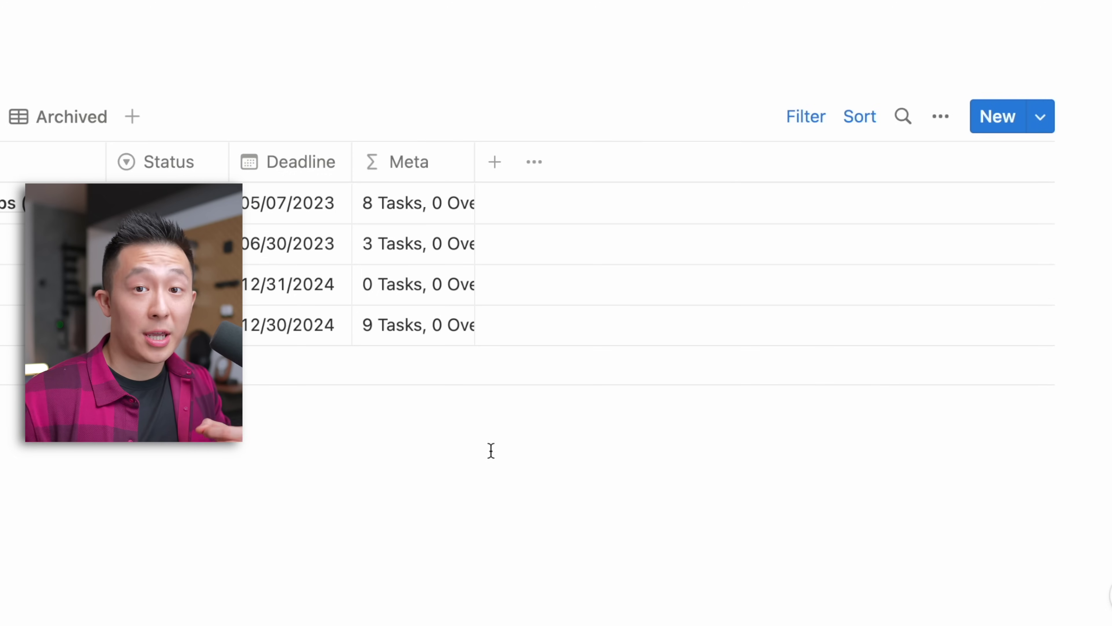
Change the Meta property's icon to the info symbol in the Projects DB table.
{"action": "left_click", "coordinate": [418, 176]}
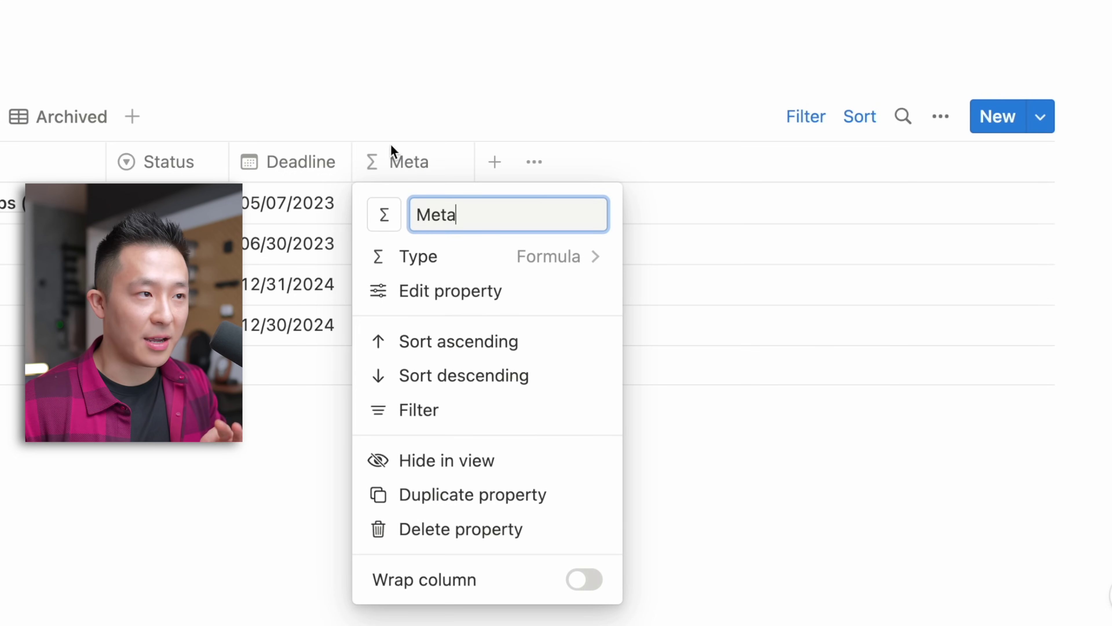
{"action": "left_click", "coordinate": [385, 227]}
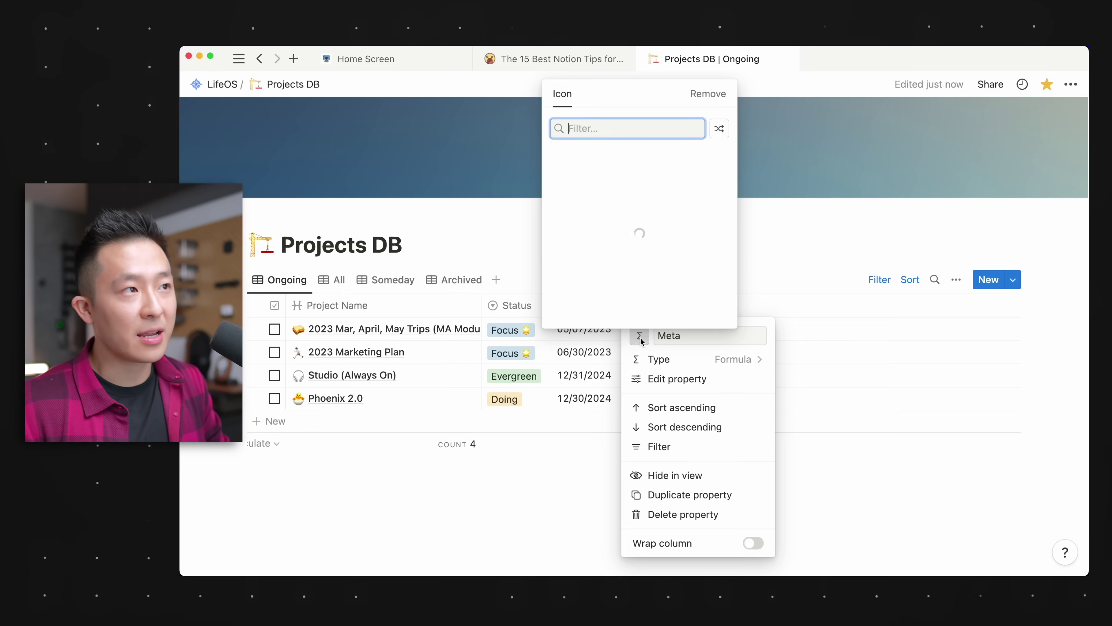
{"action": "type", "text": "info"}
{"action": "key", "text": "Return"}
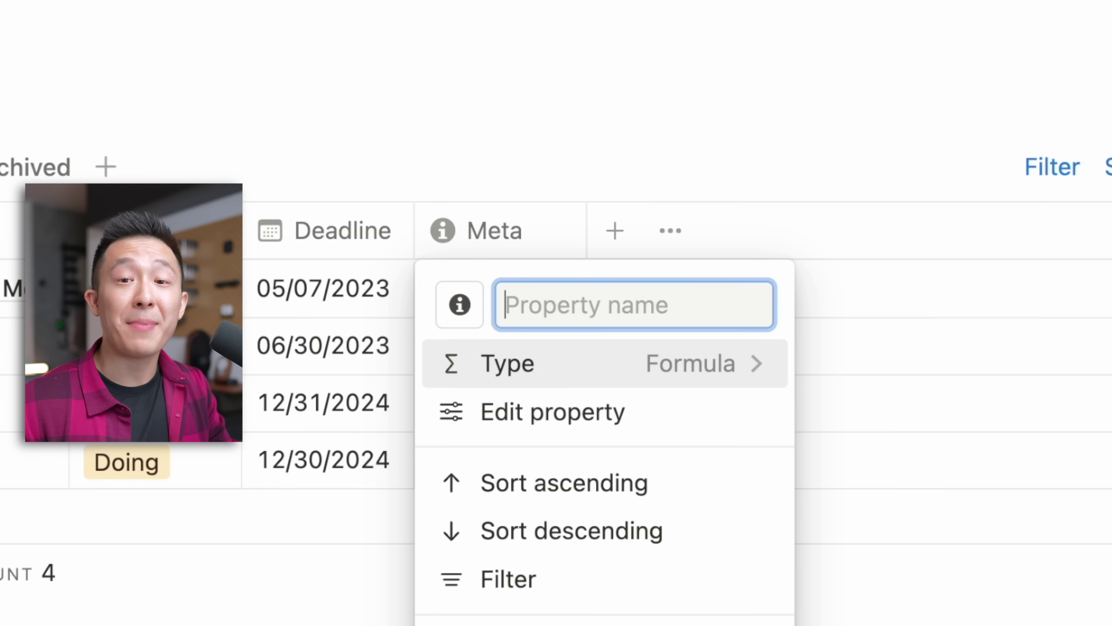
{"action": "key", "text": "Escape"}
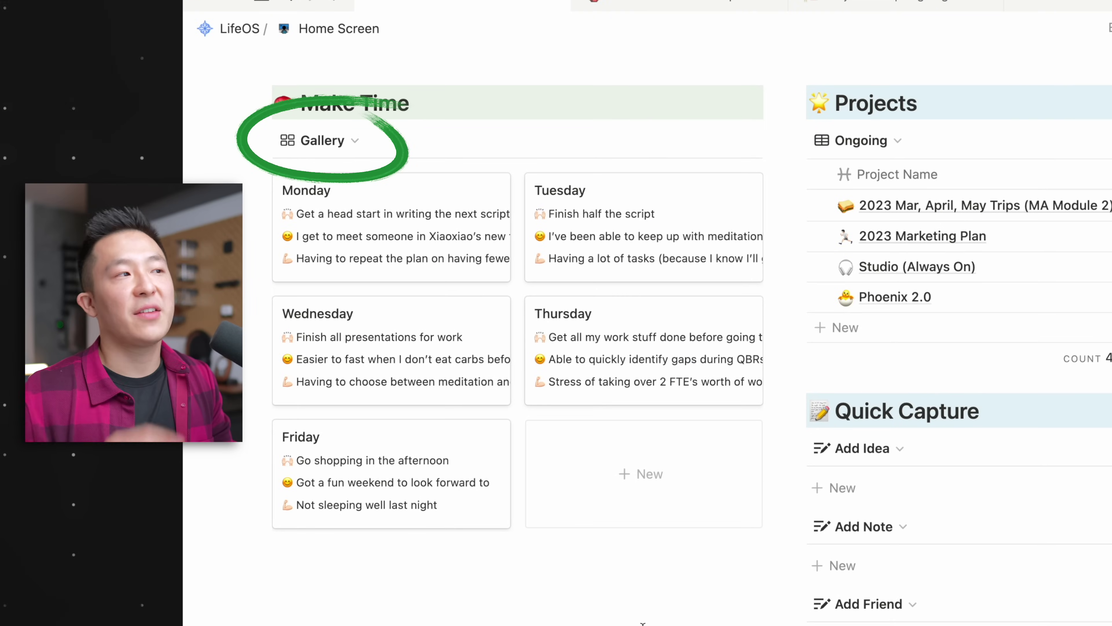
Open the Tuesday page from the Make Time gallery, enter its Highlight property, and close the page without editing.
{"action": "left_click", "coordinate": [692, 215]}
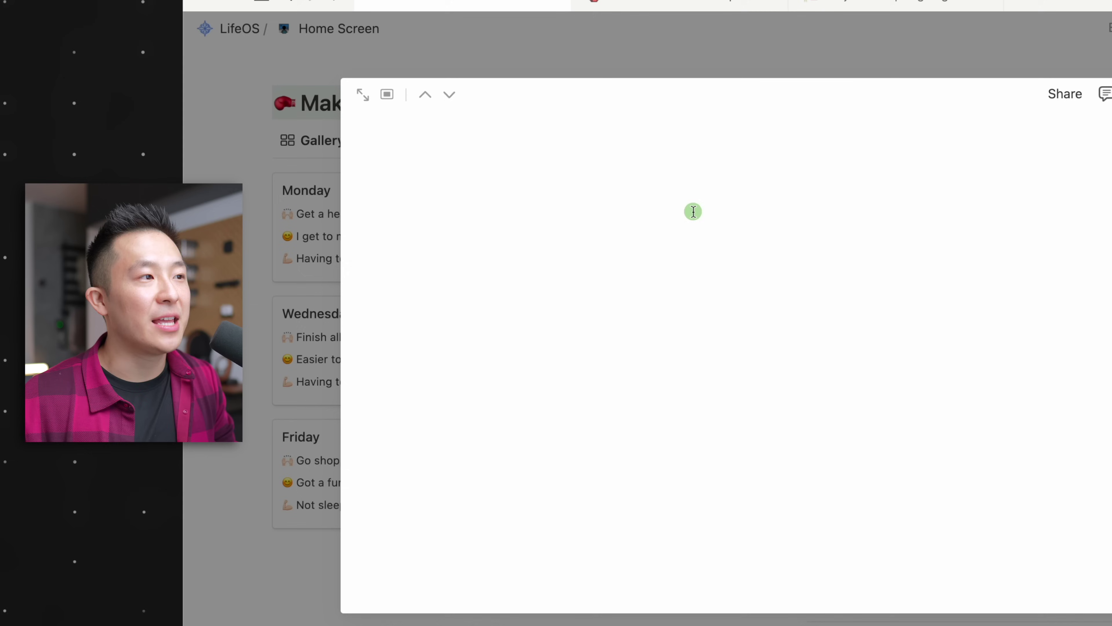
{"action": "left_click", "coordinate": [784, 317]}
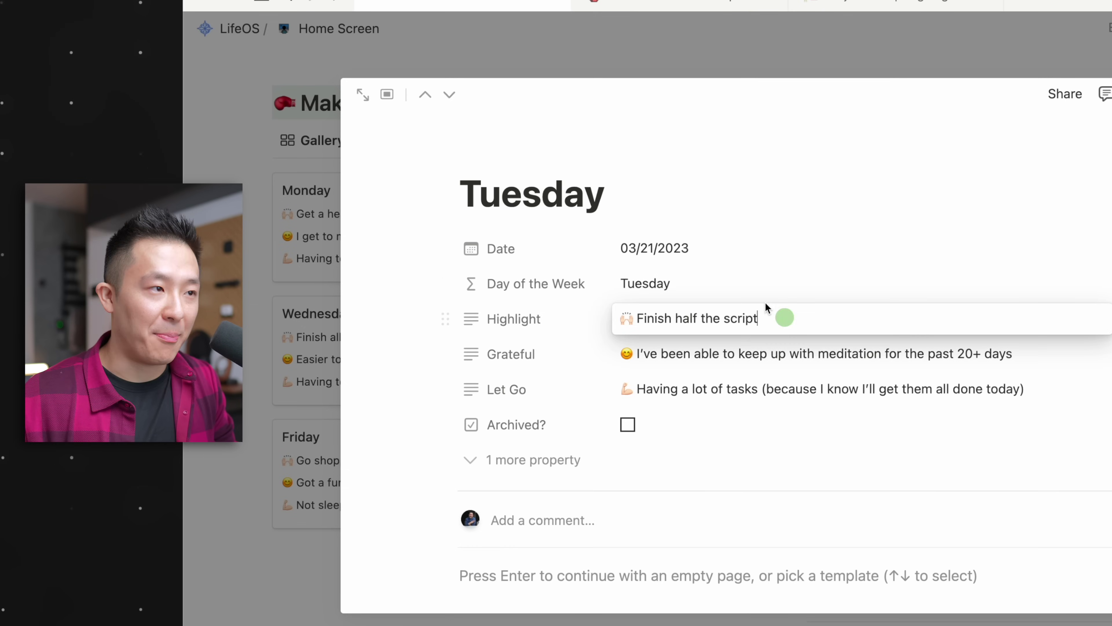
{"action": "key", "text": "Escape"}
{"action": "key", "text": "Escape"}
Edit Tuesday's Highlight directly on its gallery card, extending the text after "Finish half the script" with "and make edits".
{"action": "left_click", "coordinate": [661, 217]}
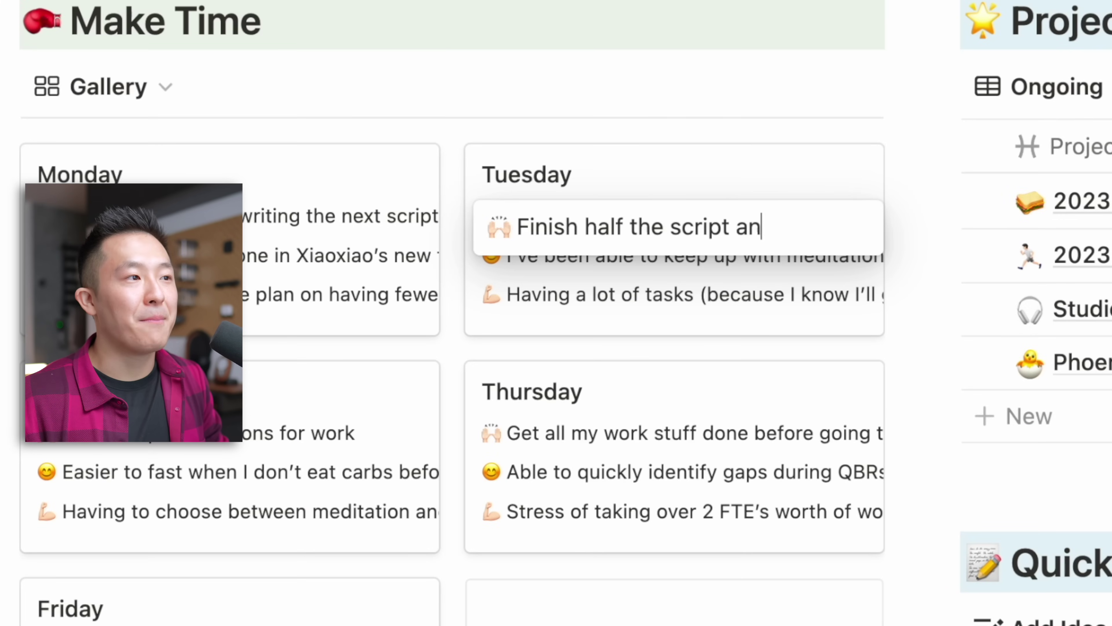
{"action": "type", "text": "and make"}
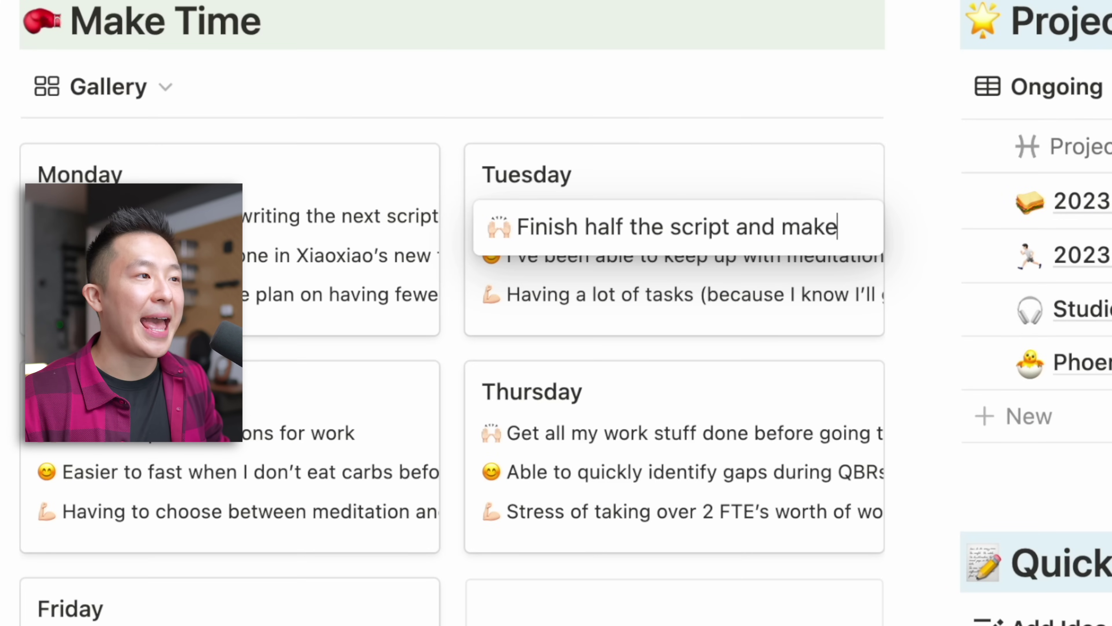
{"action": "type", "text": " edits dr"}
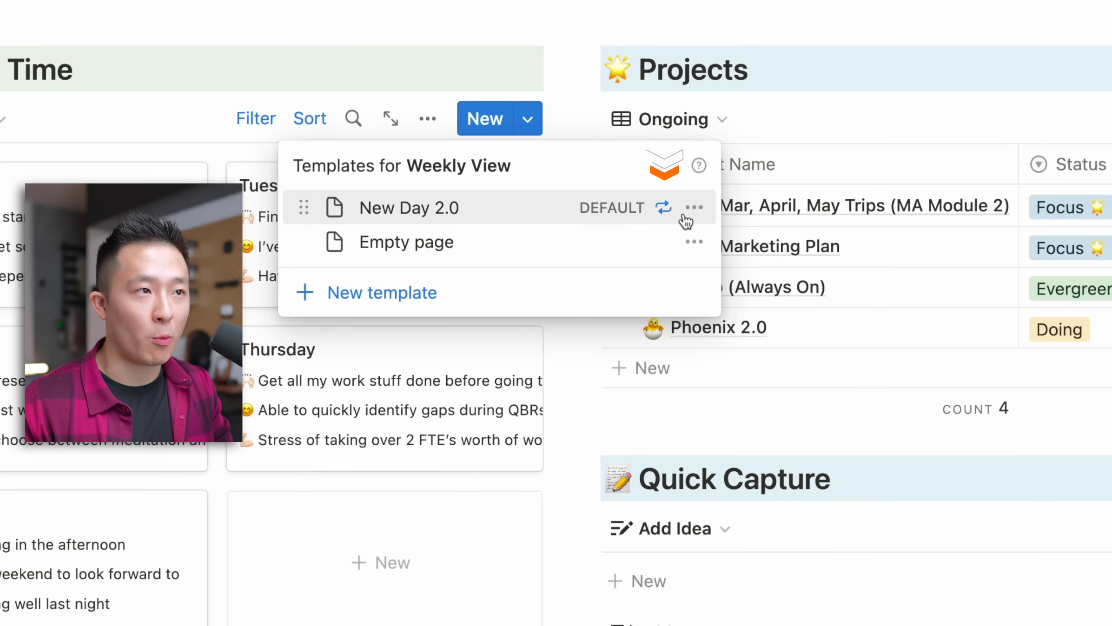
Look at the New Day 2.0 template's options for Weekly View and at the filter of the Make Time Table (Week) view.
{"action": "left_click", "coordinate": [694, 207]}
{"action": "left_click", "coordinate": [844, 140]}
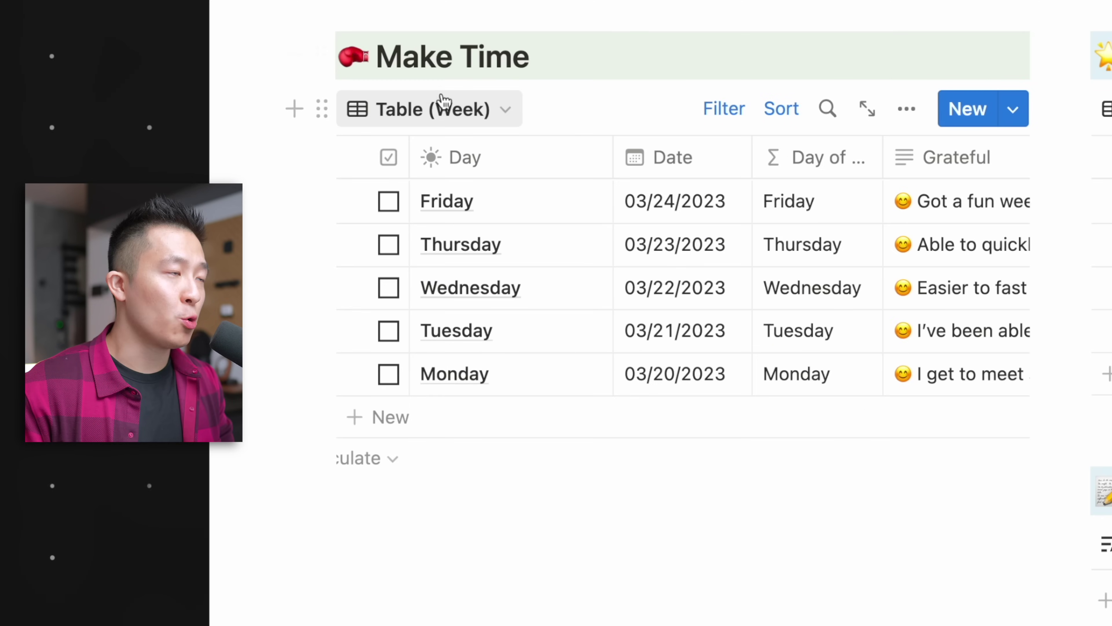
{"action": "left_click", "coordinate": [724, 110]}
{"action": "left_click", "coordinate": [594, 176]}
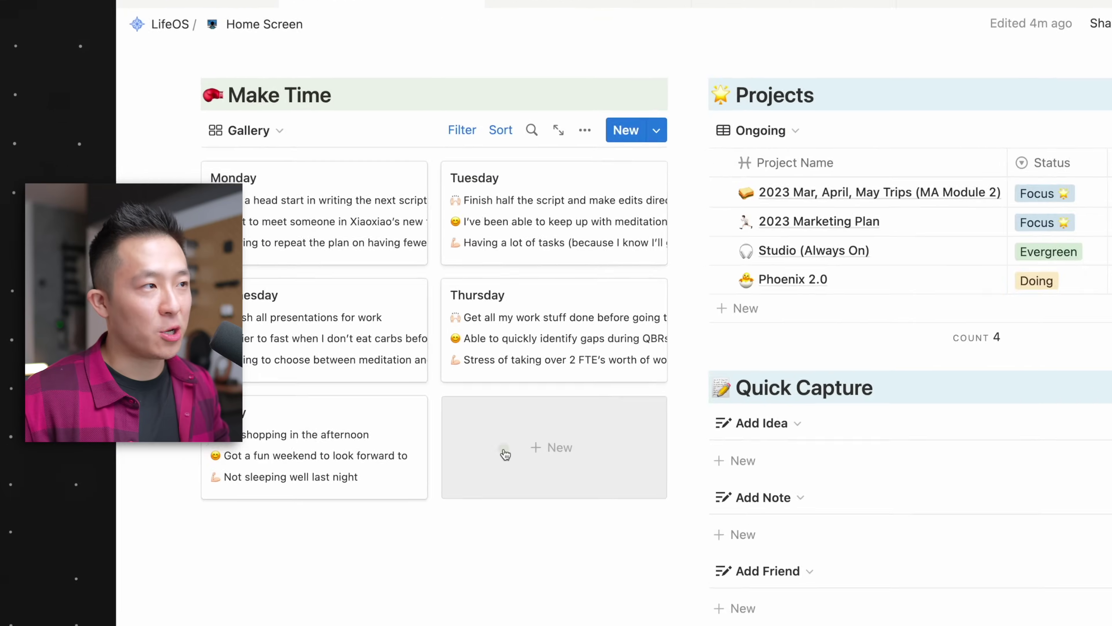
Add a New Day 2.0 entry to the Make Time gallery and set its Date to 03/24/2023.
{"action": "left_click", "coordinate": [497, 450]}
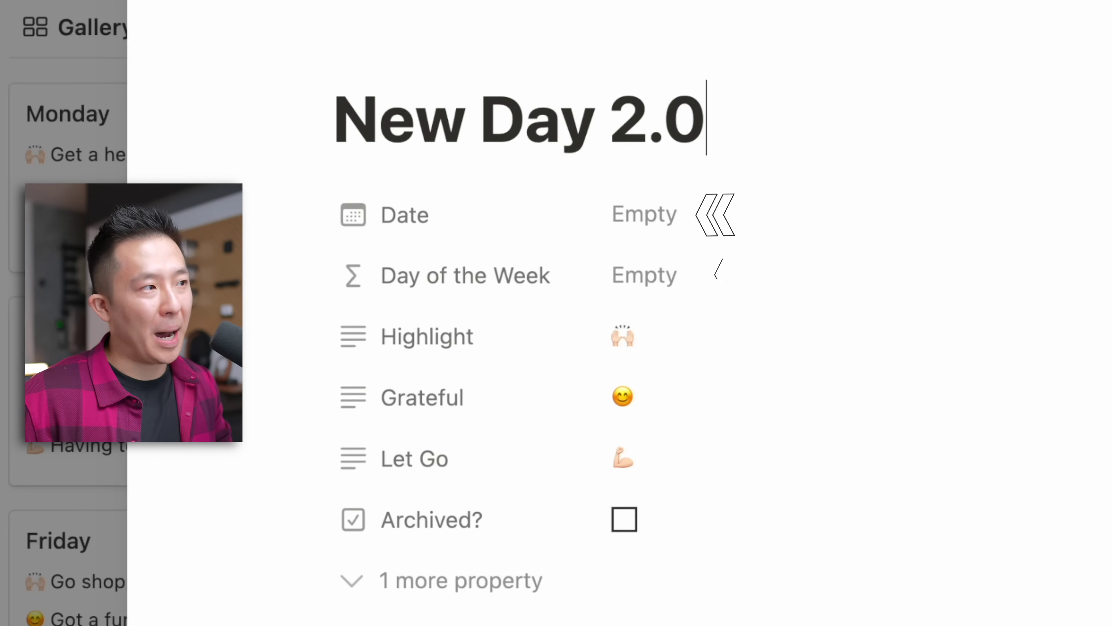
{"action": "left_click", "coordinate": [687, 221]}
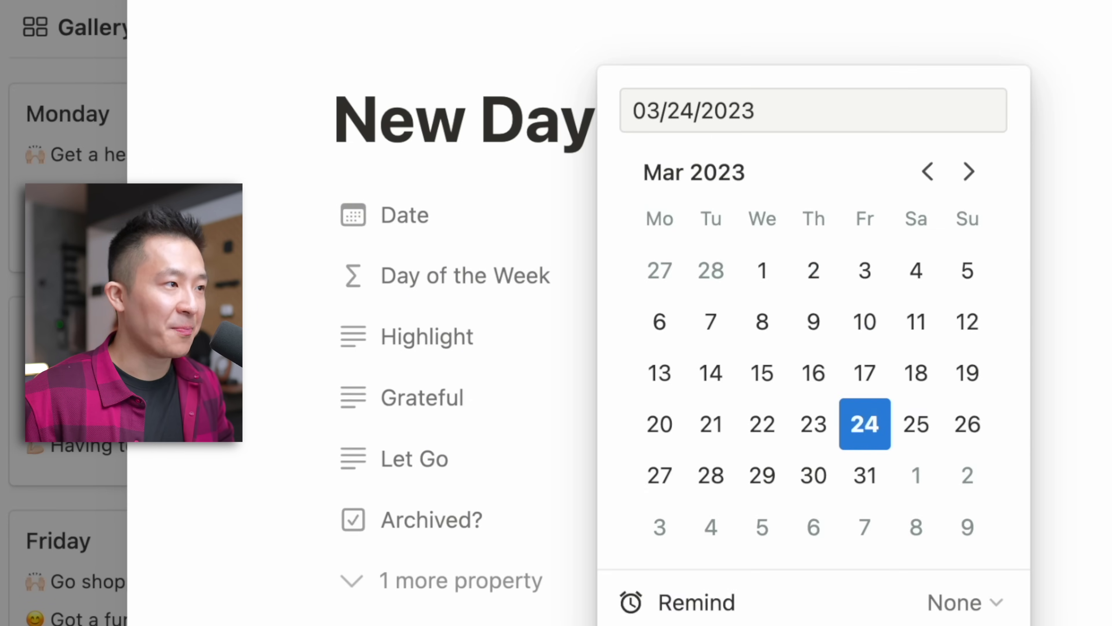
{"action": "key", "text": "Escape"}
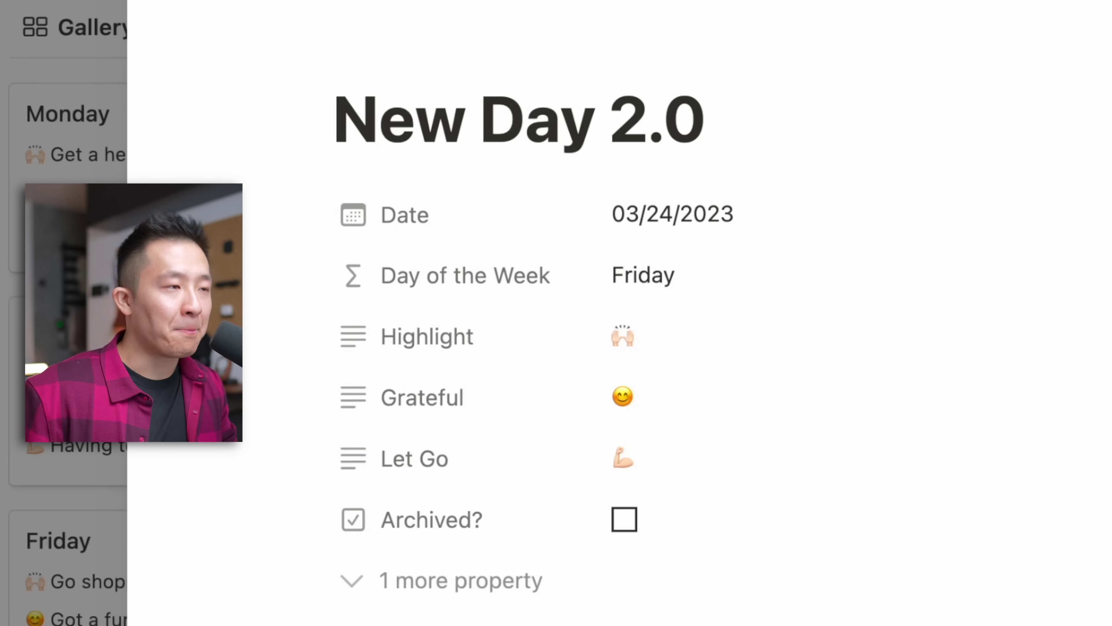
{"action": "left_click", "coordinate": [863, 293]}
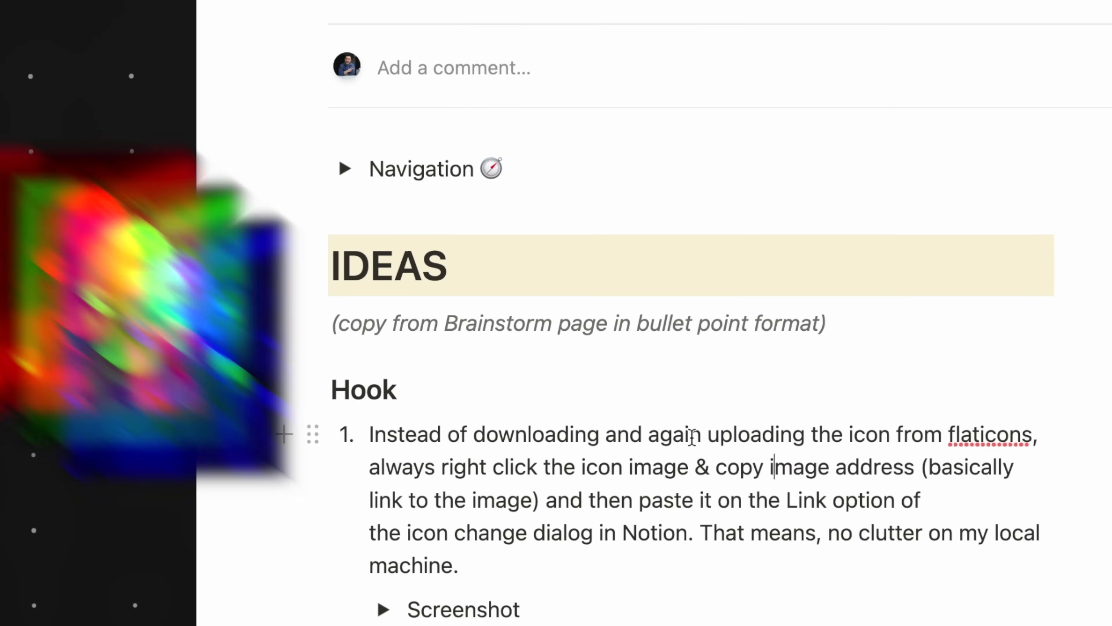
Expand the Navigation toggle on the video page and copy the block link of the PROMOTION CHANNELS heading.
{"action": "left_click", "coordinate": [345, 169]}
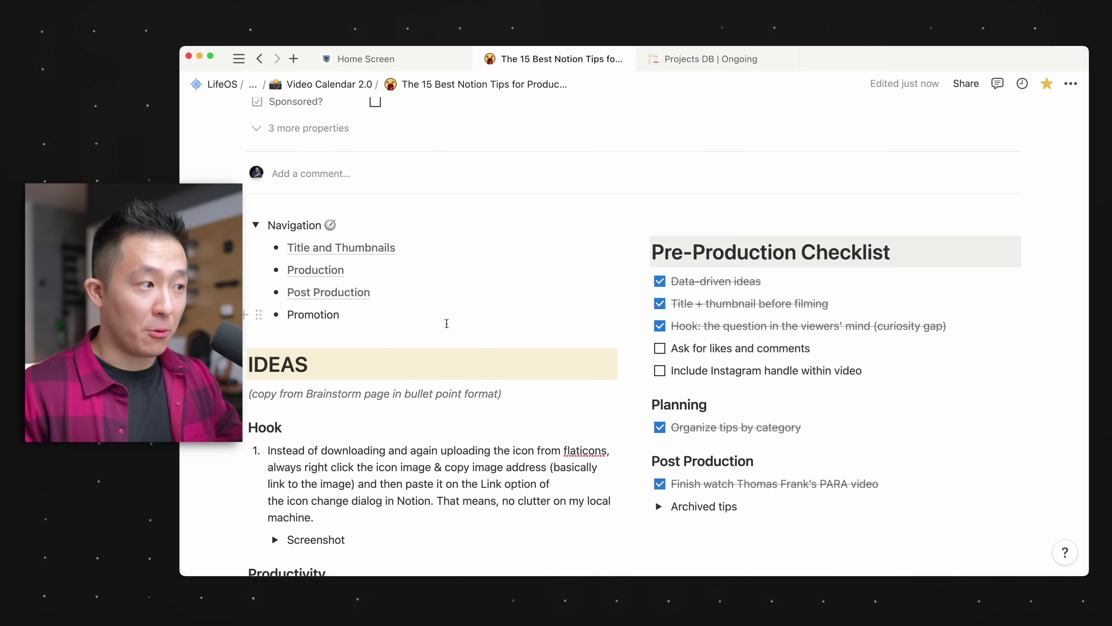
{"action": "scroll", "coordinate": [446, 325], "scroll_direction": "down", "scroll_amount": 20}
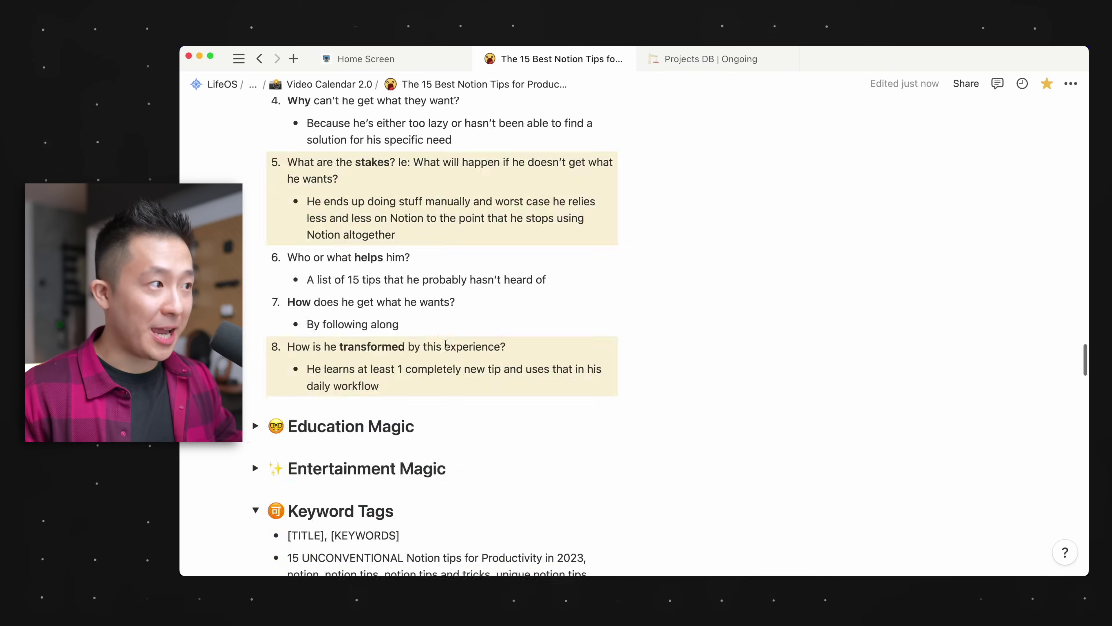
{"action": "scroll", "coordinate": [446, 344], "scroll_direction": "up", "scroll_amount": 8}
{"action": "scroll", "coordinate": [445, 345], "scroll_direction": "down", "scroll_amount": 4}
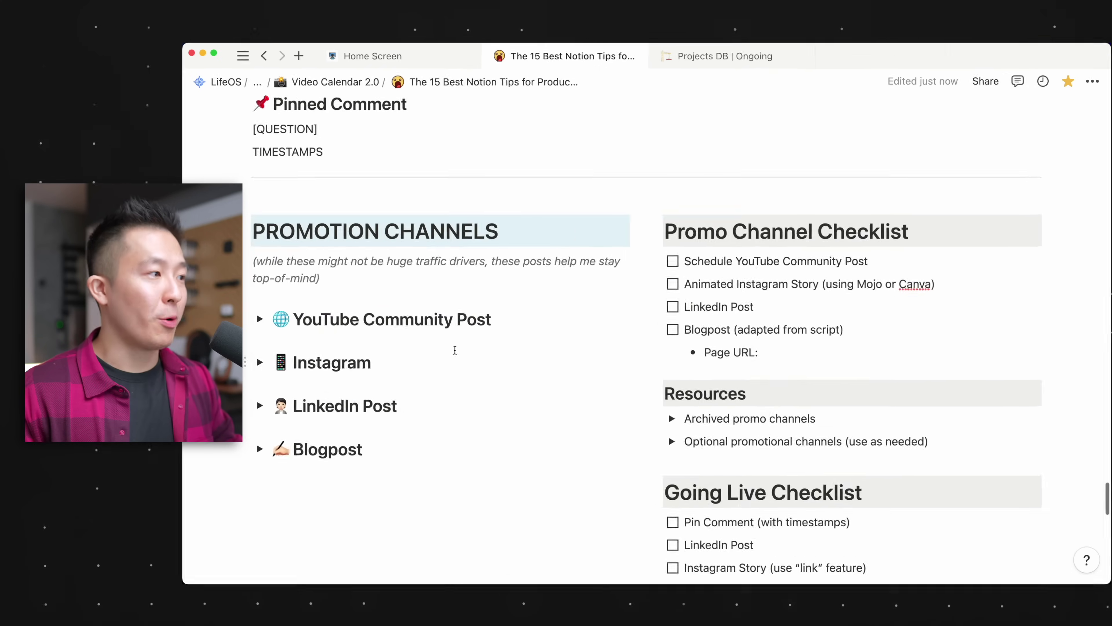
{"action": "left_click", "coordinate": [240, 231]}
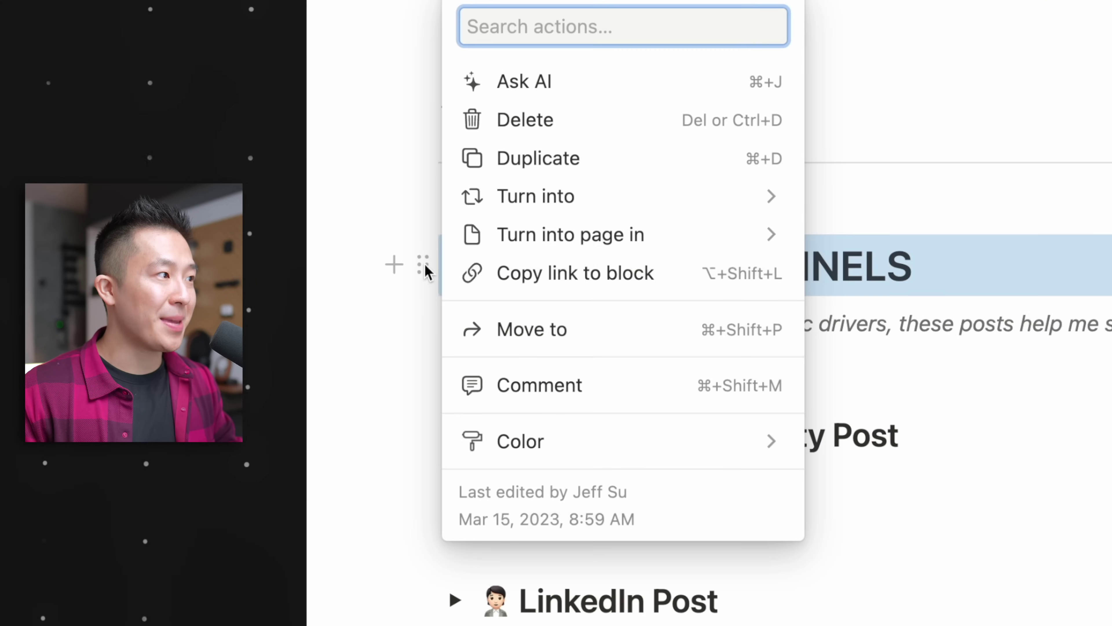
{"action": "left_click", "coordinate": [620, 289]}
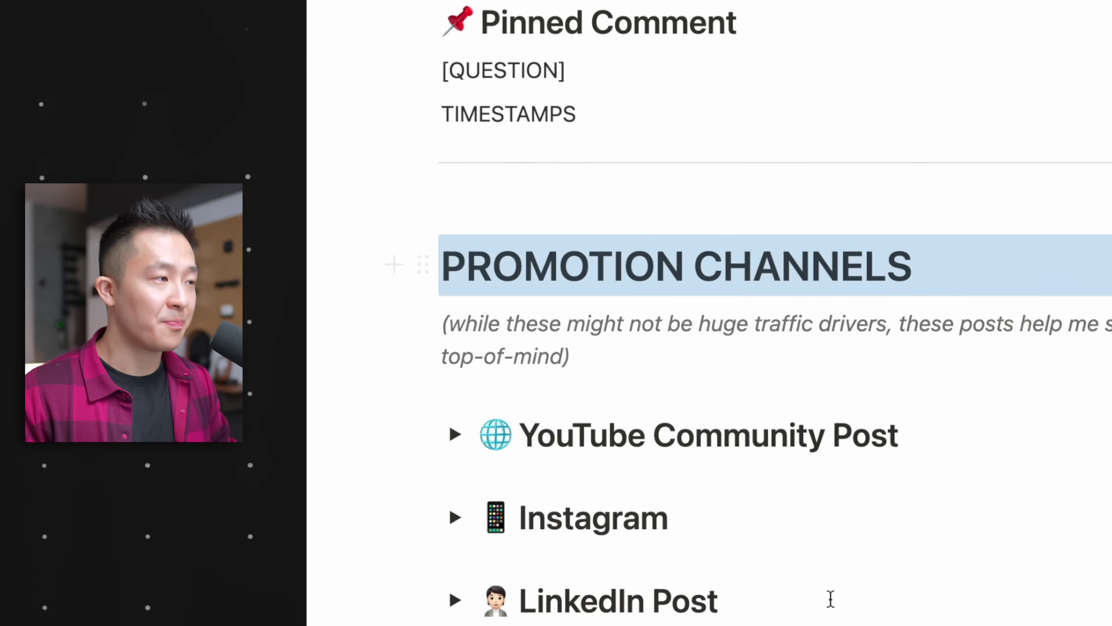
Turn the word Promotion in the Navigation list into a link to the copied heading block.
{"action": "scroll", "coordinate": [820, 584], "scroll_direction": "up", "scroll_amount": 10}
{"action": "scroll", "coordinate": [821, 583], "scroll_direction": "up", "scroll_amount": 10}
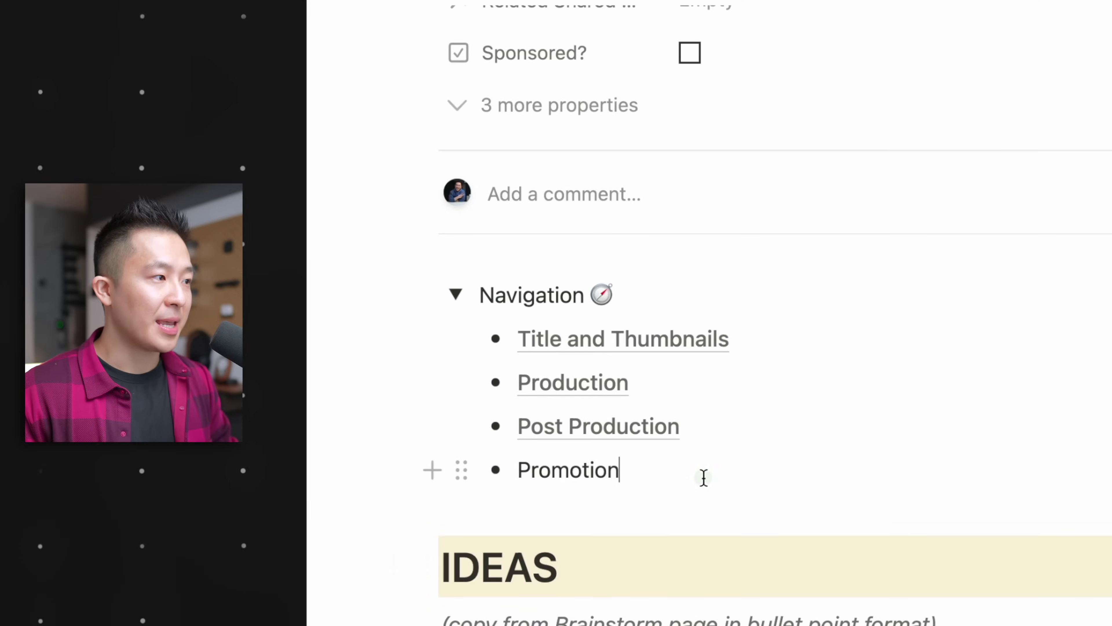
{"action": "key", "text": "shift+Home"}
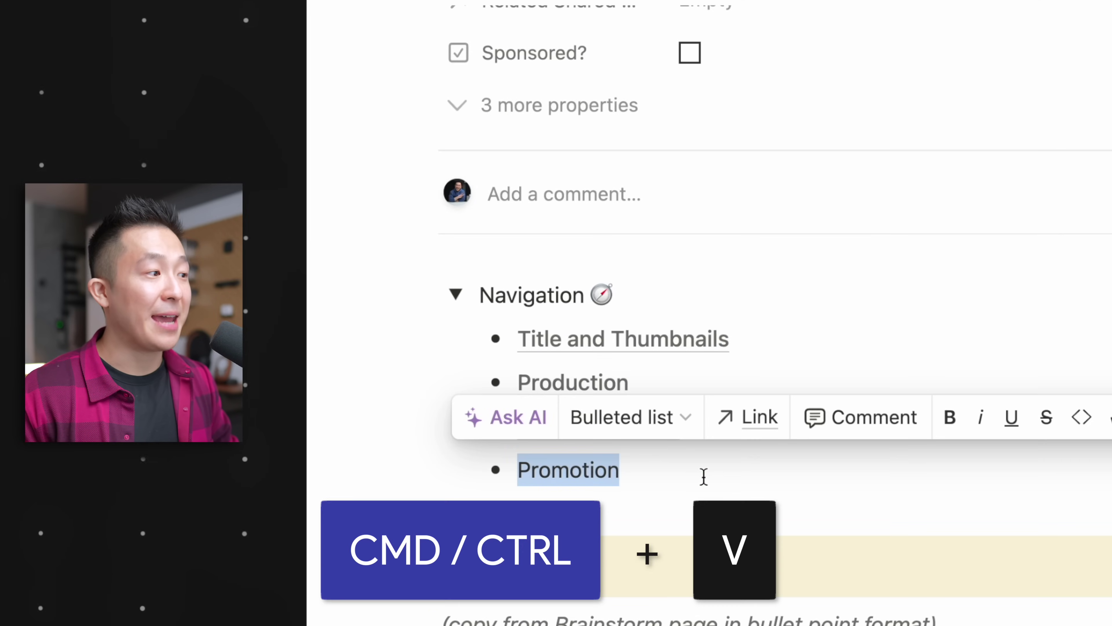
{"action": "key", "text": "ctrl+v"}
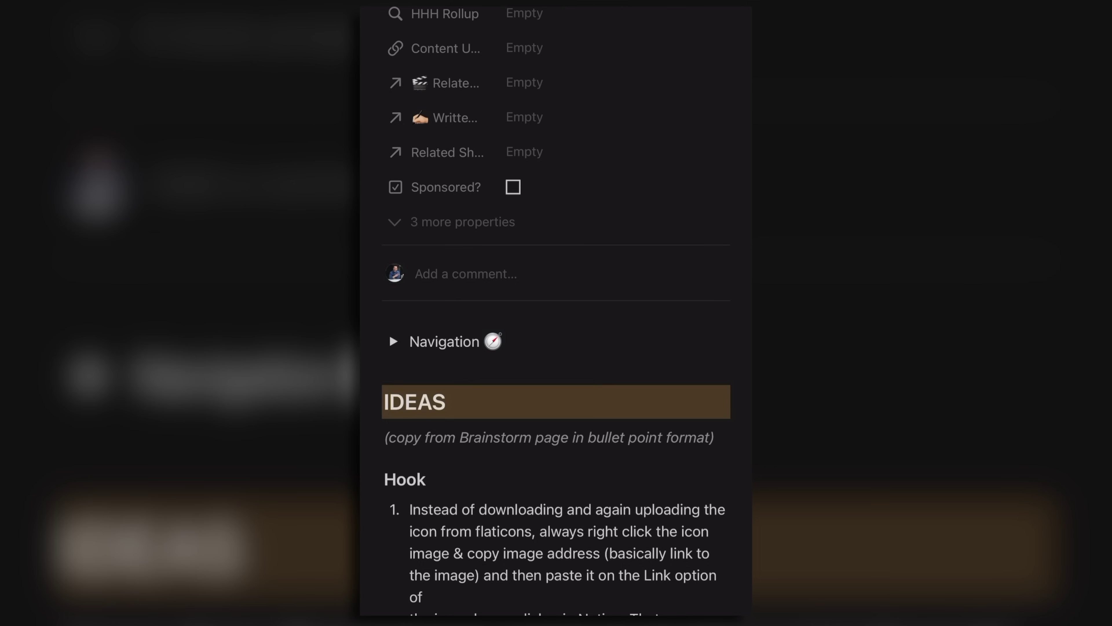
In the mobile version of the page, expand the Navigation toggle and follow the Promotion link.
{"action": "left_click", "coordinate": [392, 340]}
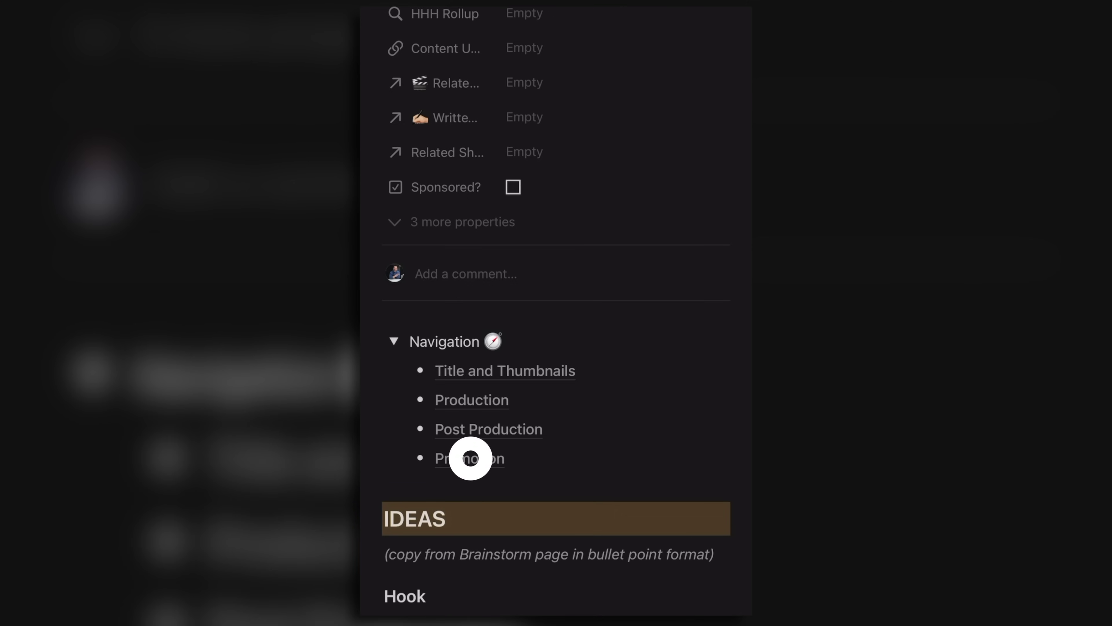
{"action": "left_click", "coordinate": [470, 458]}
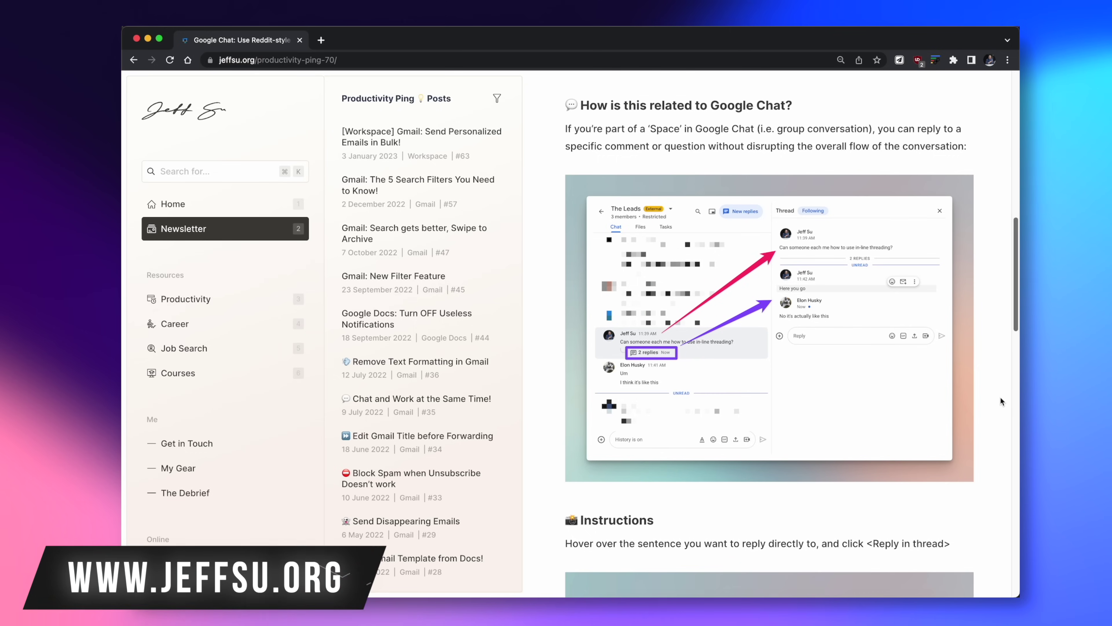
In the browser, read through the Google Chat post on jeffsu.org and open the Productivity Ping posts filter.
{"action": "scroll", "coordinate": [1001, 401], "scroll_direction": "down", "scroll_amount": 2}
{"action": "scroll", "coordinate": [1001, 400], "scroll_direction": "down", "scroll_amount": 15}
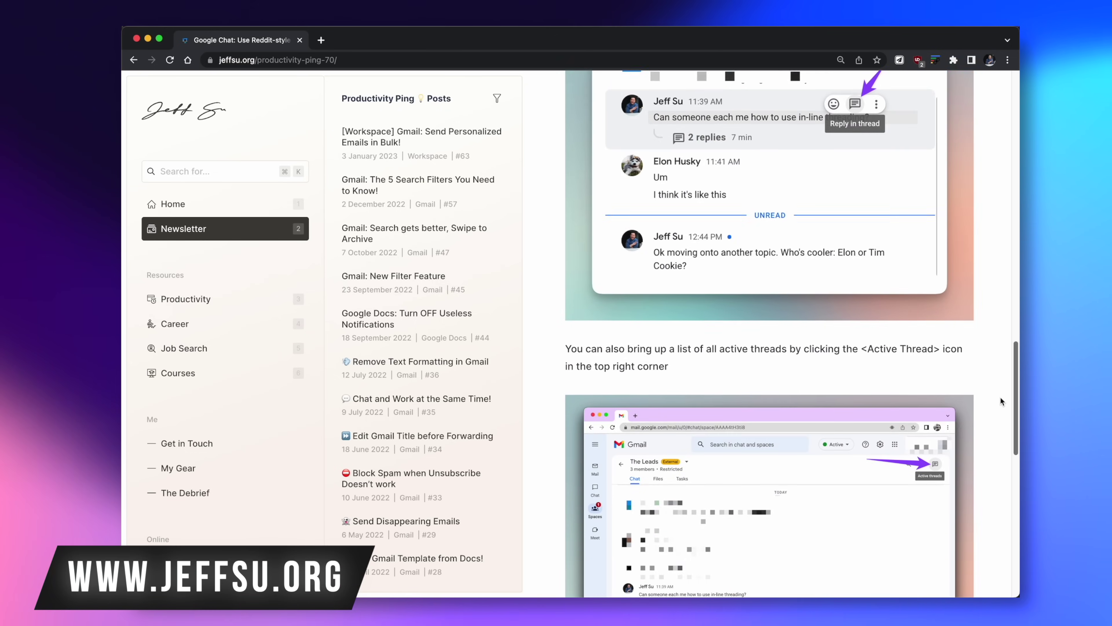
{"action": "left_click", "coordinate": [497, 99]}
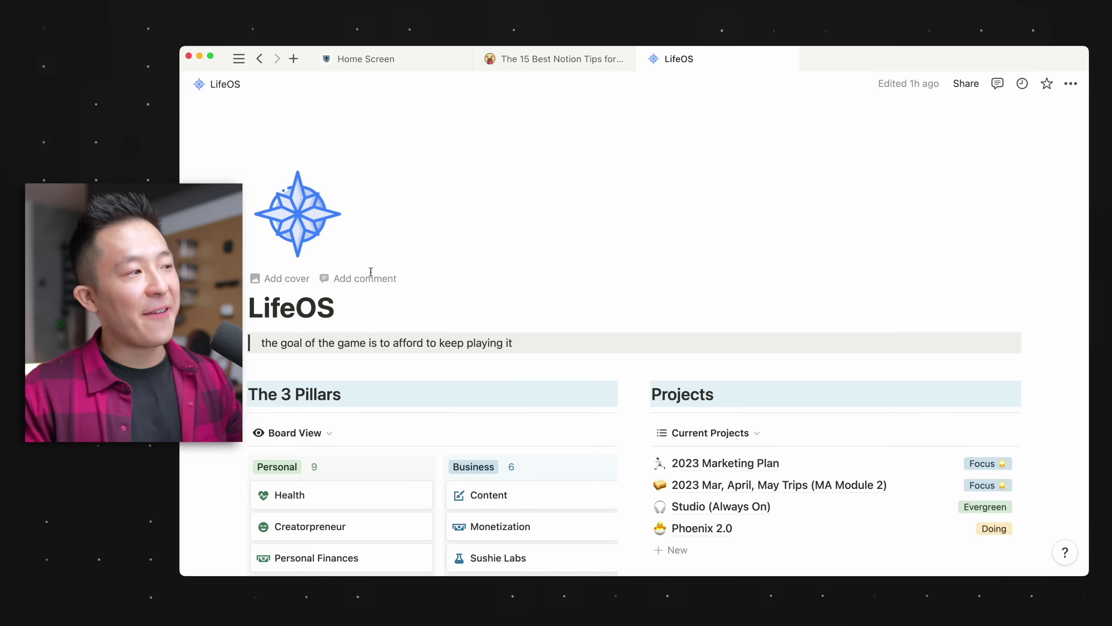
Check the 7-Day View table's view options on the Home Screen and the Current Tasks table on the 2023 Mar, April, May Trips page.
{"action": "scroll", "coordinate": [933, 348], "scroll_direction": "down", "scroll_amount": 10}
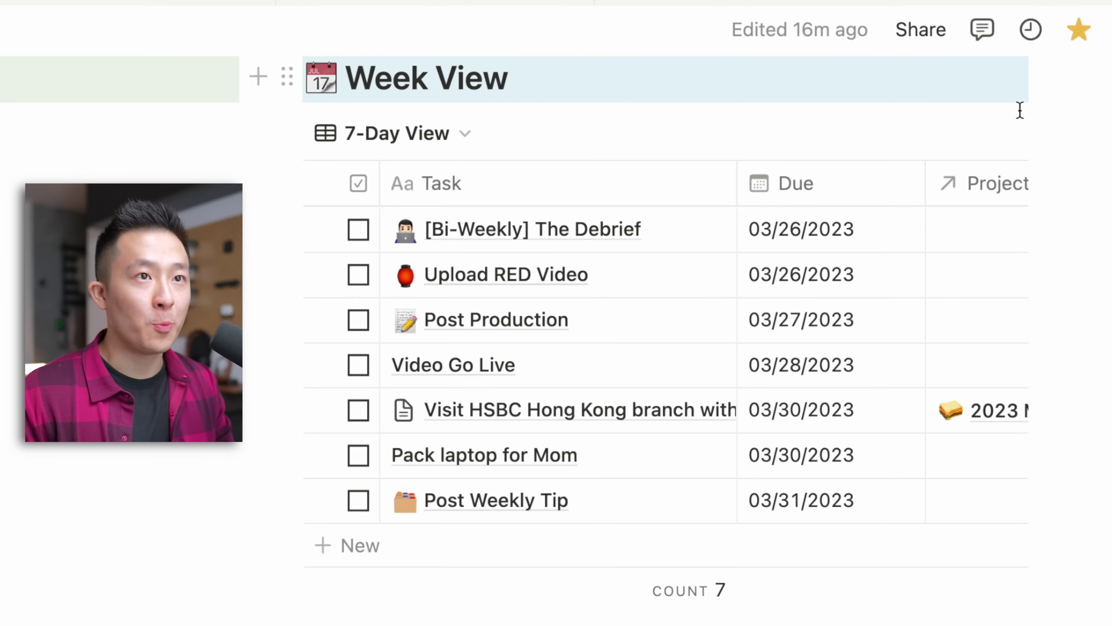
{"action": "mouse_move", "coordinate": [948, 145]}
{"action": "left_click", "coordinate": [885, 147]}
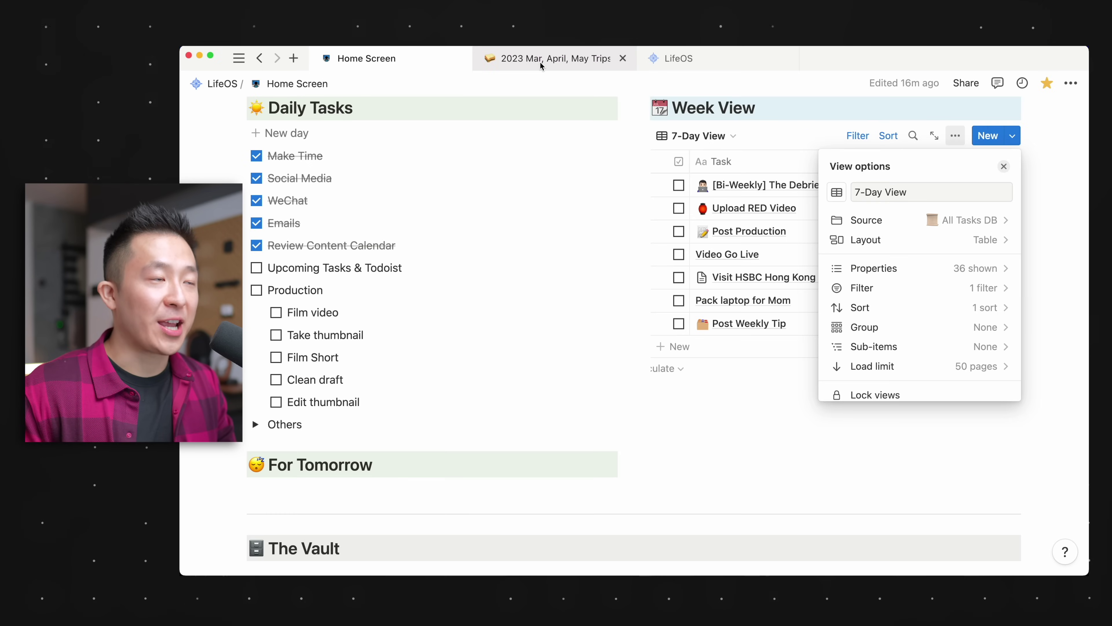
{"action": "left_click", "coordinate": [541, 61]}
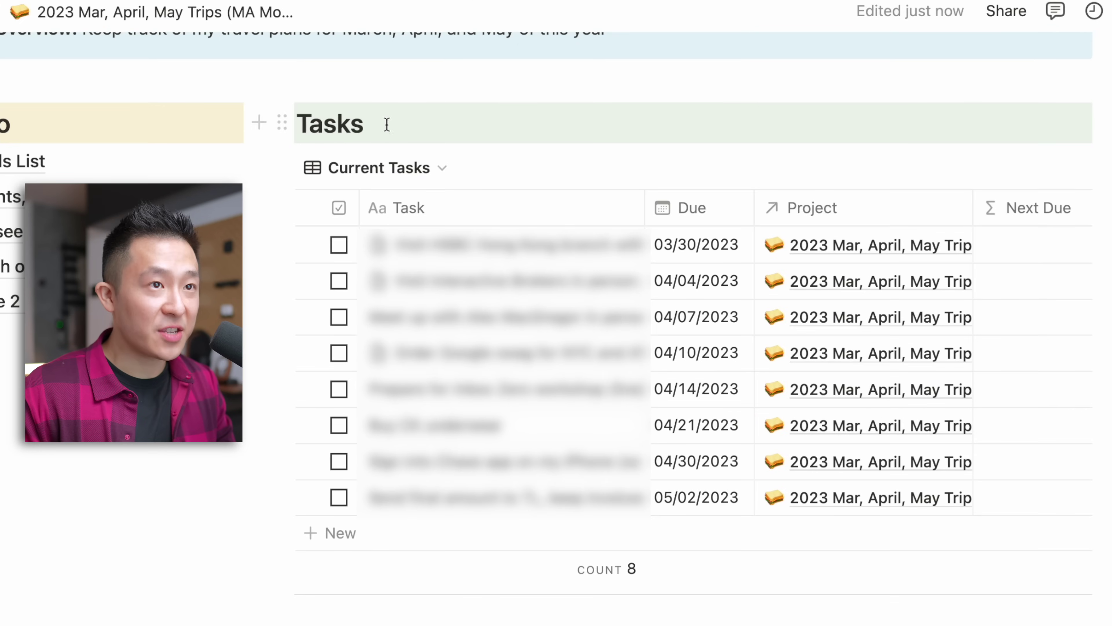
{"action": "left_click", "coordinate": [989, 166]}
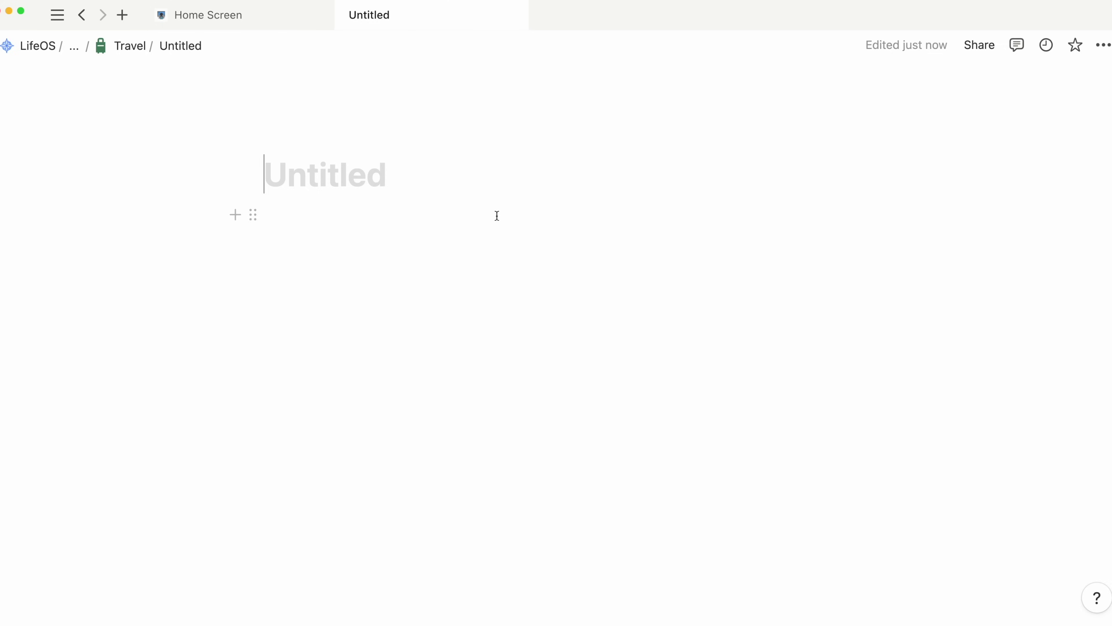
Title the new page New Project and insert a table database view in its body.
{"action": "type", "text": "New Project"}
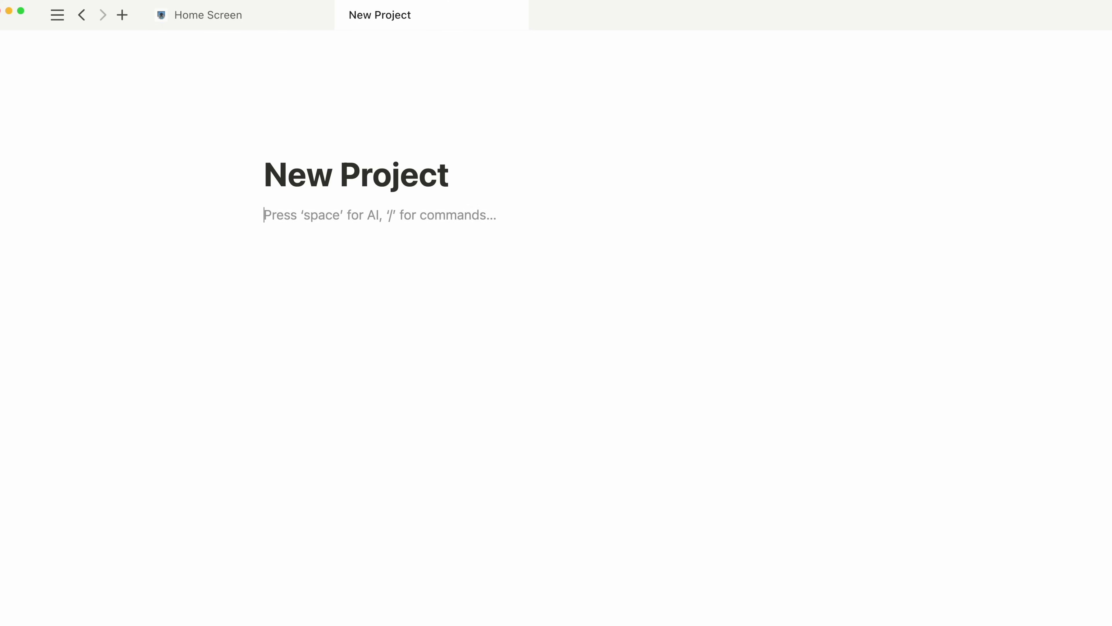
{"action": "type", "text": "/table"}
{"action": "left_click", "coordinate": [414, 378]}
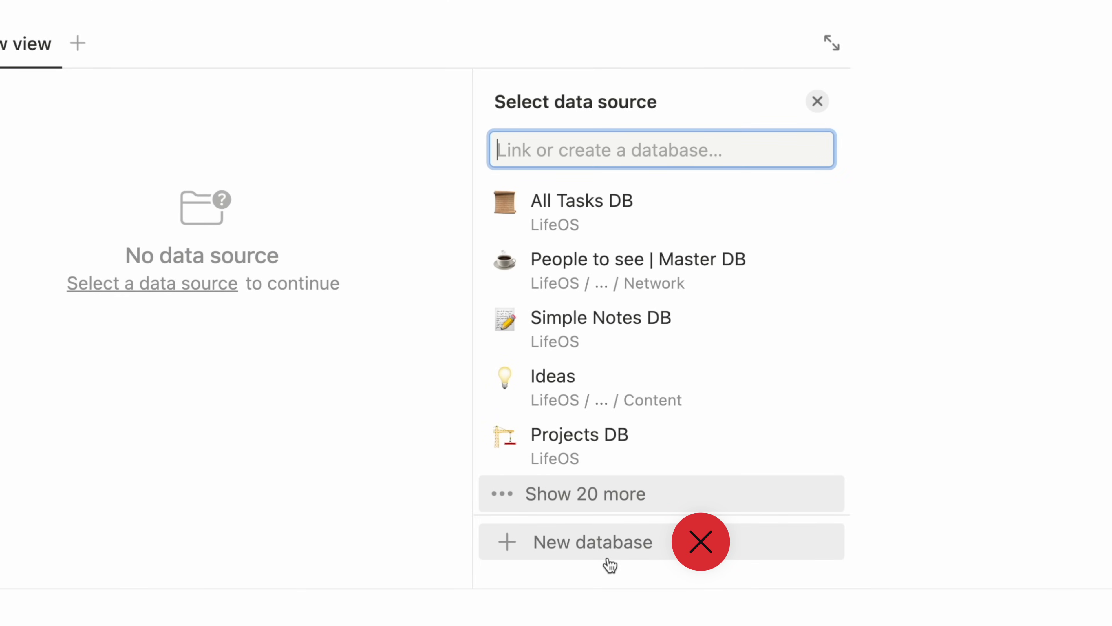
{"action": "left_click", "coordinate": [600, 387]}
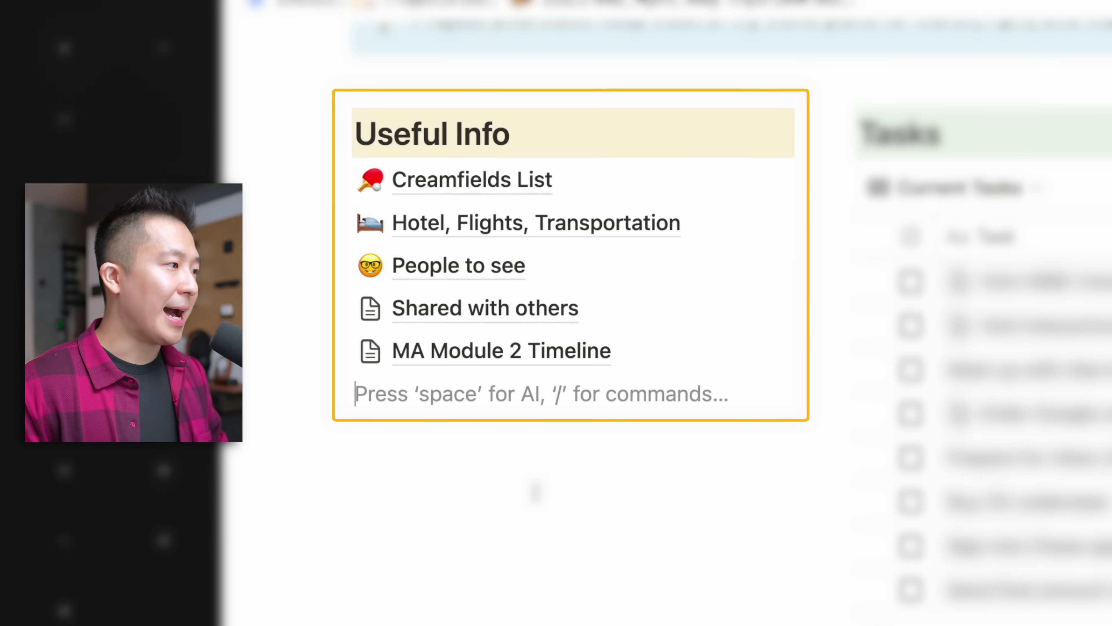
Below the Useful Info links, add a divider and a subpage titled Archived.
{"action": "type", "text": "---"}
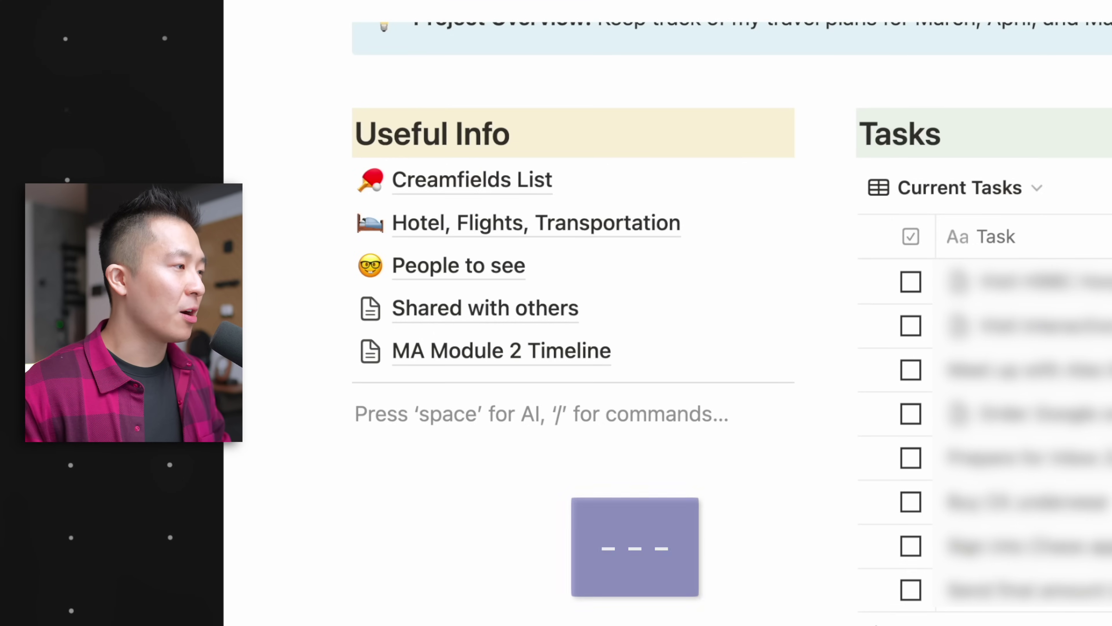
{"action": "type", "text": "/page"}
{"action": "key", "text": "Return"}
{"action": "type", "text": "Archived"}
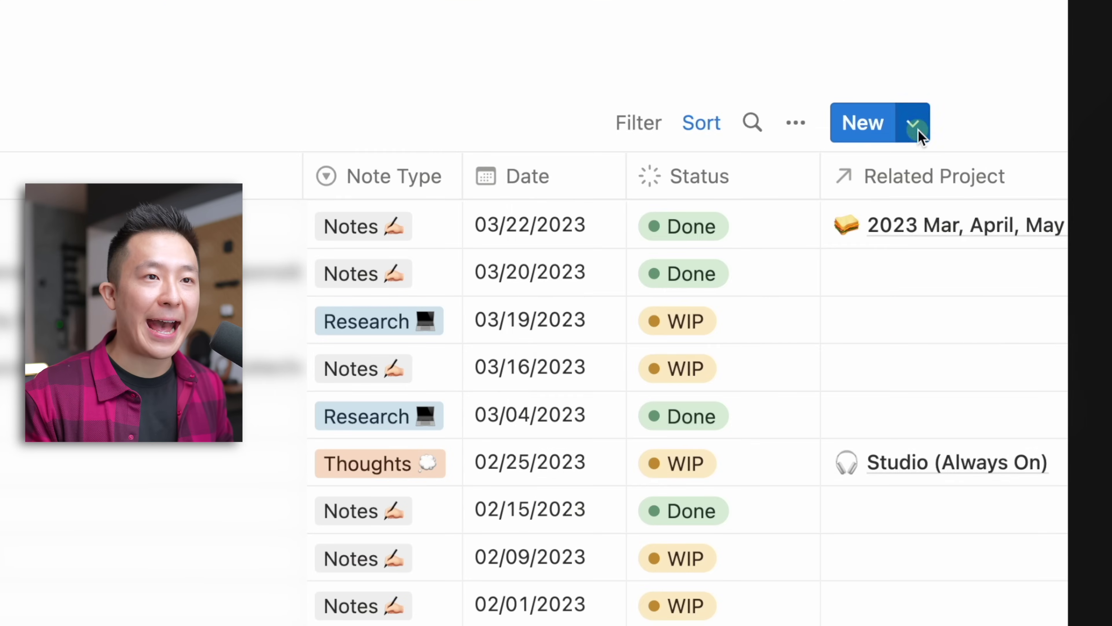
Open the Notes Template | AI template of Simple Notes DB for editing and go to its Key Takeaways section.
{"action": "left_click", "coordinate": [918, 131]}
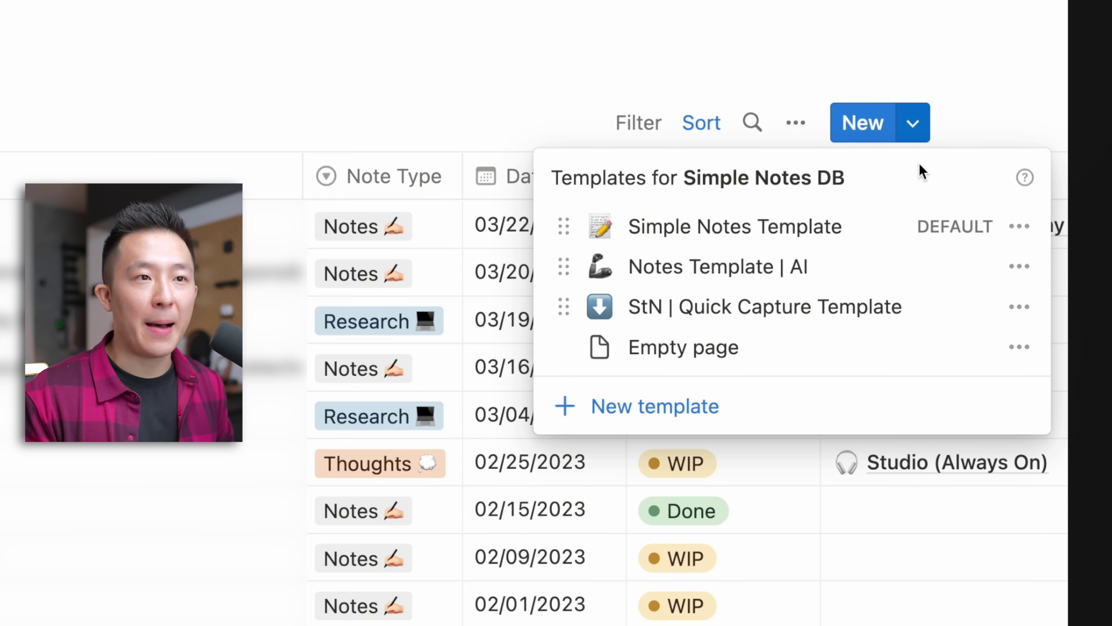
{"action": "left_click", "coordinate": [1020, 266]}
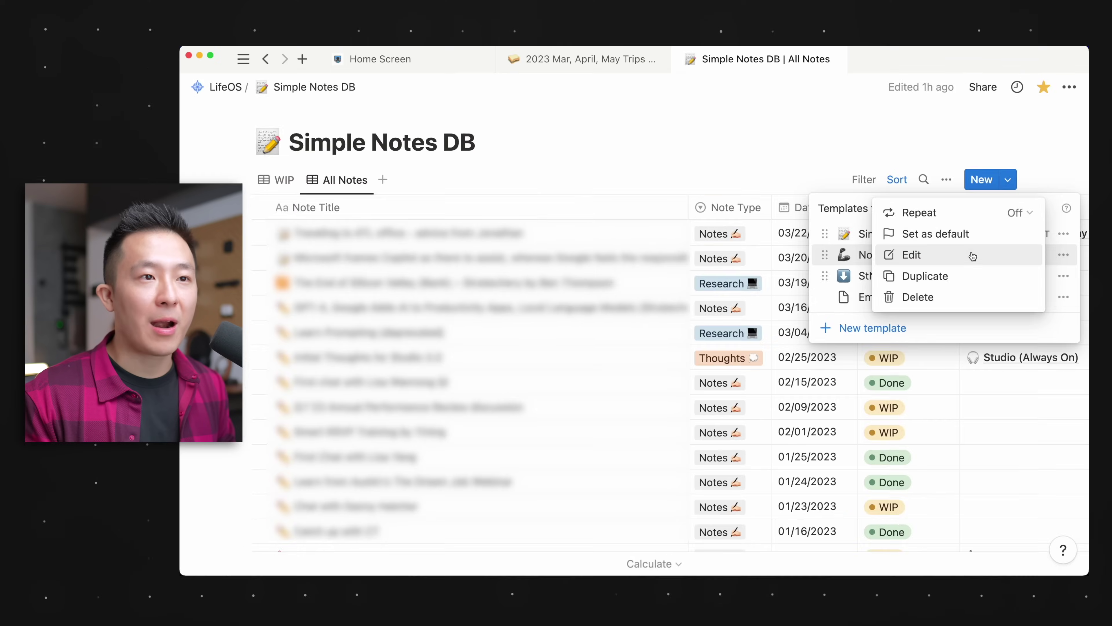
{"action": "left_click", "coordinate": [835, 263]}
{"action": "scroll", "coordinate": [566, 345], "scroll_direction": "down", "scroll_amount": 5}
{"action": "scroll", "coordinate": [566, 345], "scroll_direction": "down", "scroll_amount": 2}
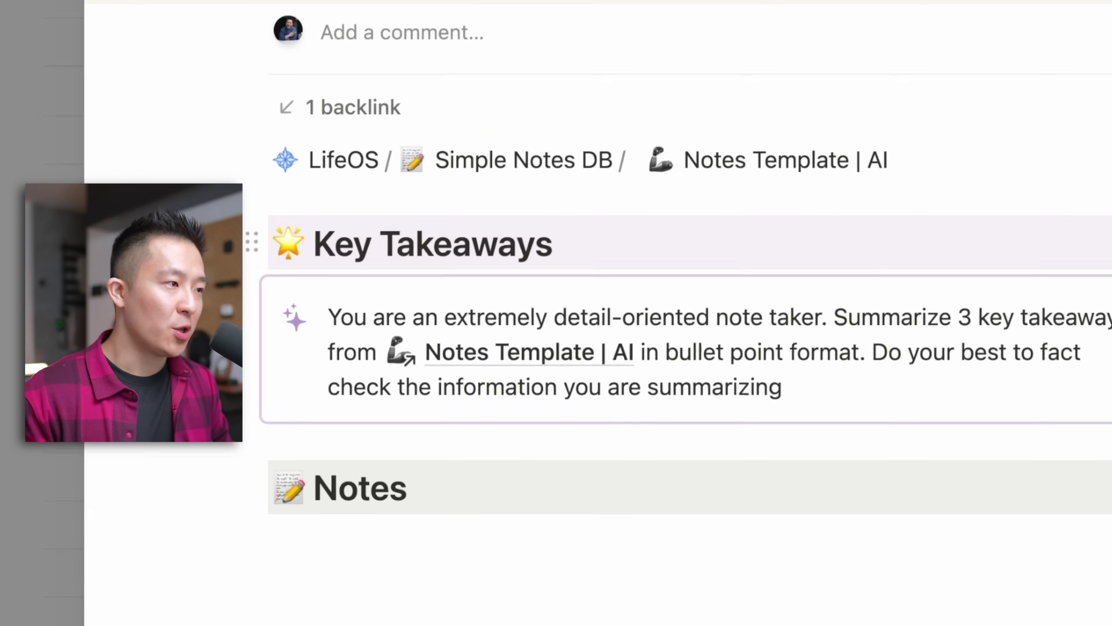
Insert a Custom AI Block directly under the Key Takeaways heading.
{"action": "key", "text": "Return"}
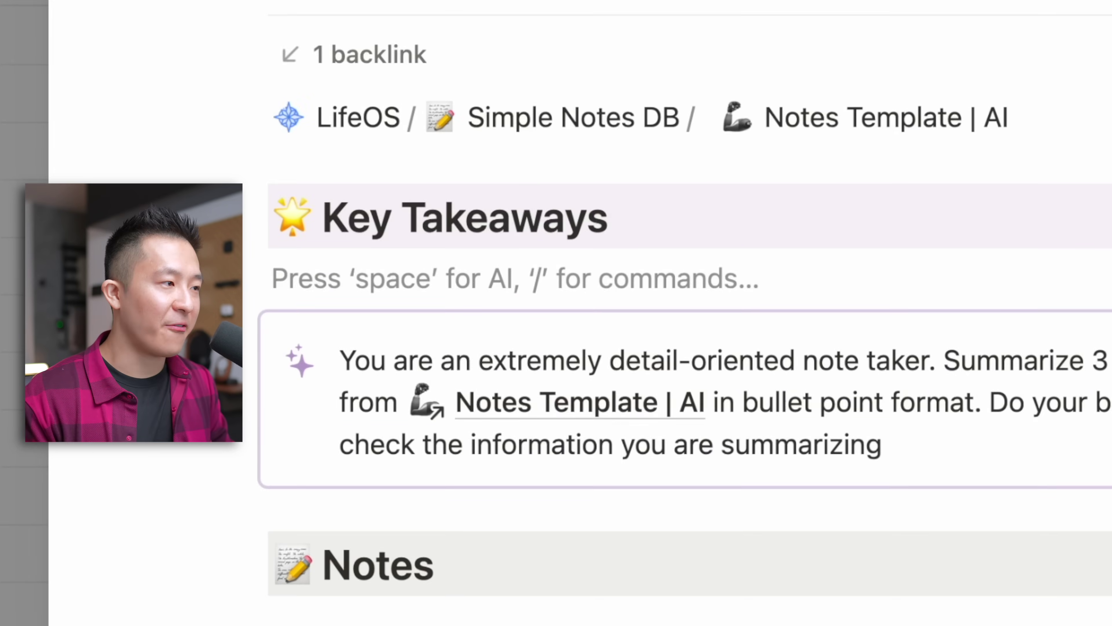
{"action": "type", "text": "/custom"}
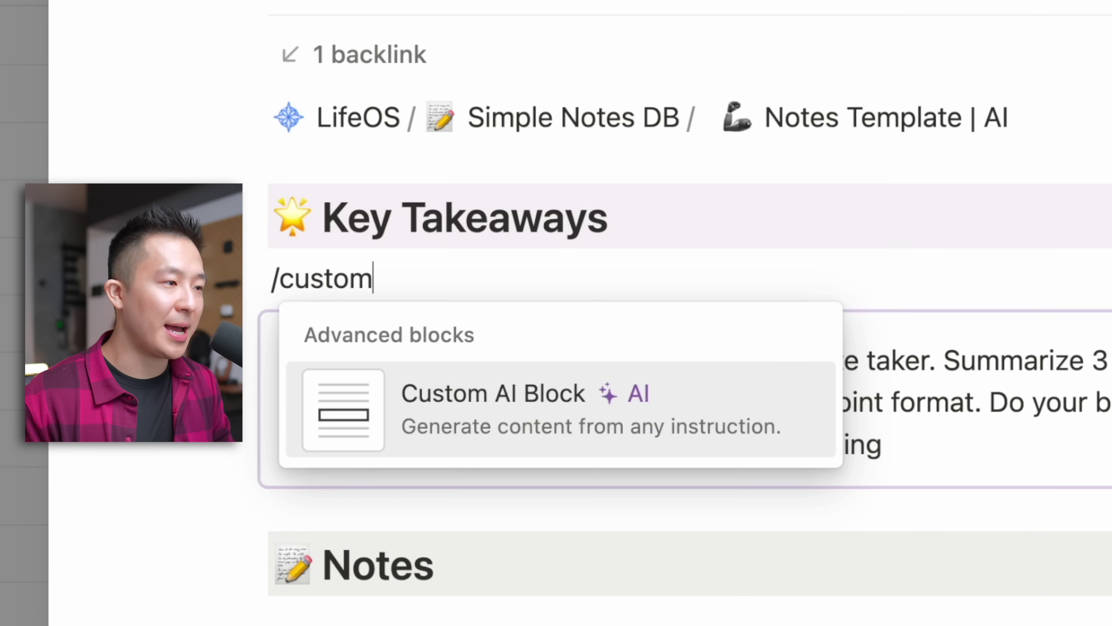
{"action": "key", "text": "Return"}
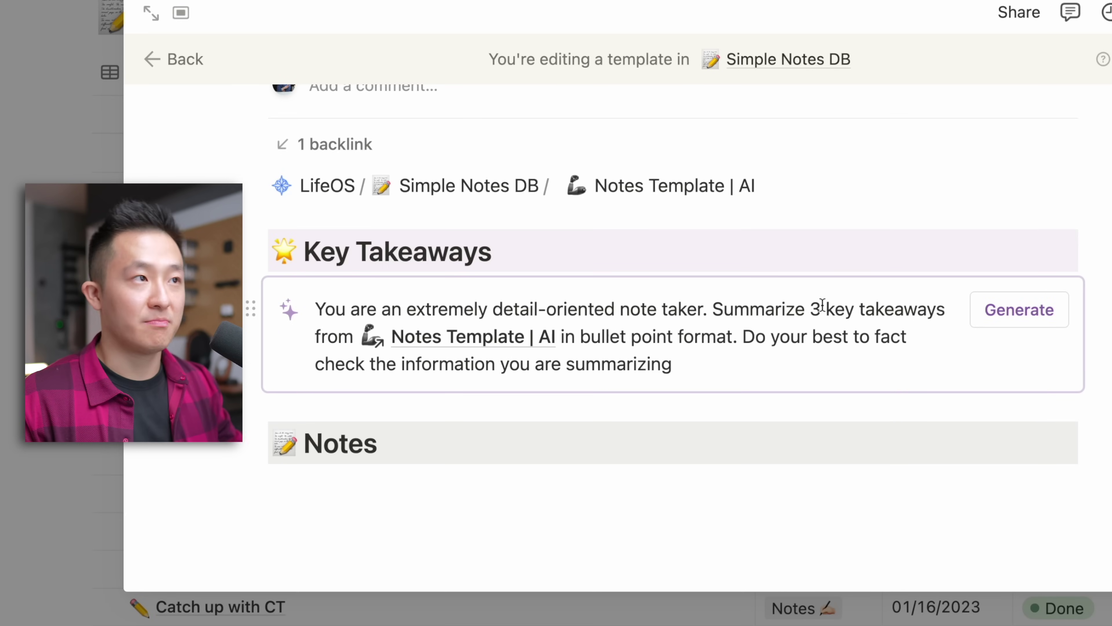
Highlight the key takeaways wording in the AI block's prompt.
{"action": "key", "text": "shift+Right"}
{"action": "key", "text": "shift+Right"}
{"action": "key", "text": "shift+Right"}
{"action": "key", "text": "shift+Right"}
{"action": "key", "text": "shift+Right"}
{"action": "key", "text": "shift+Right"}
{"action": "key", "text": "shift+Right"}
{"action": "key", "text": "shift+Right"}
{"action": "key", "text": "shift+Right"}
{"action": "key", "text": "shift+Right"}
{"action": "key", "text": "shift+Right"}
{"action": "key", "text": "shift+Right"}
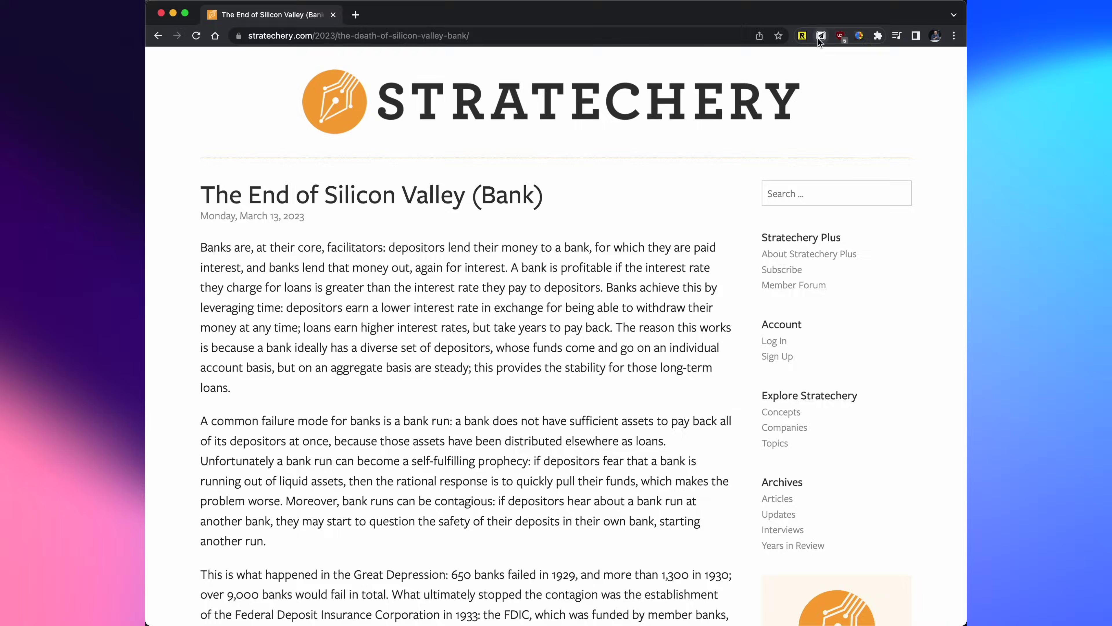
In the browser, clip the Stratechery article with Save to Notion's AI Notes Template form, and open the saved page in Notion.
{"action": "left_click", "coordinate": [821, 35]}
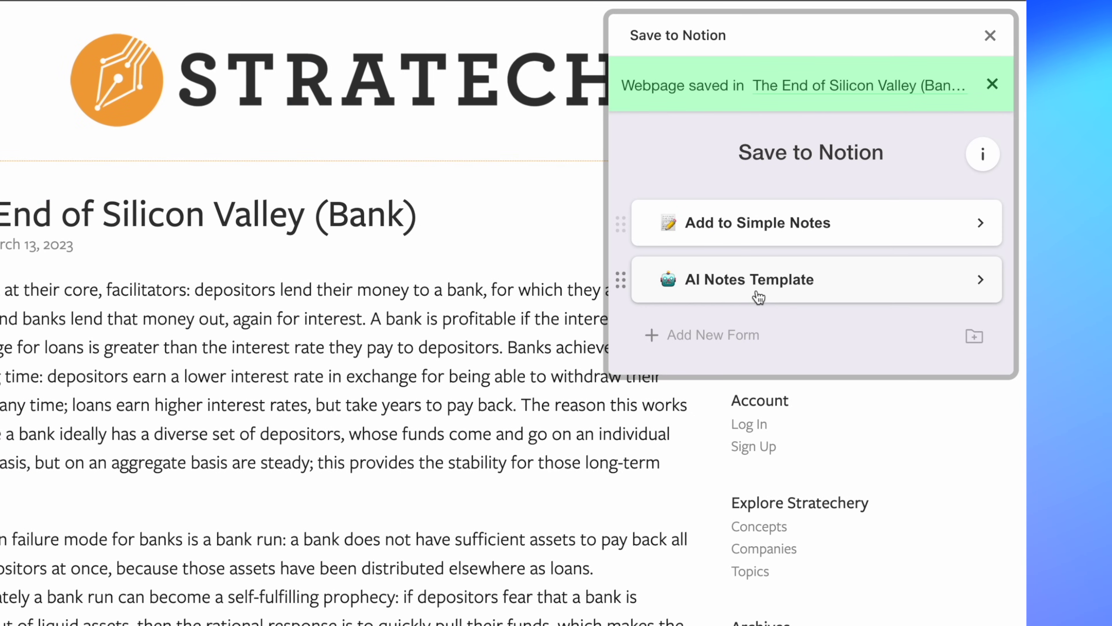
{"action": "left_click", "coordinate": [759, 296]}
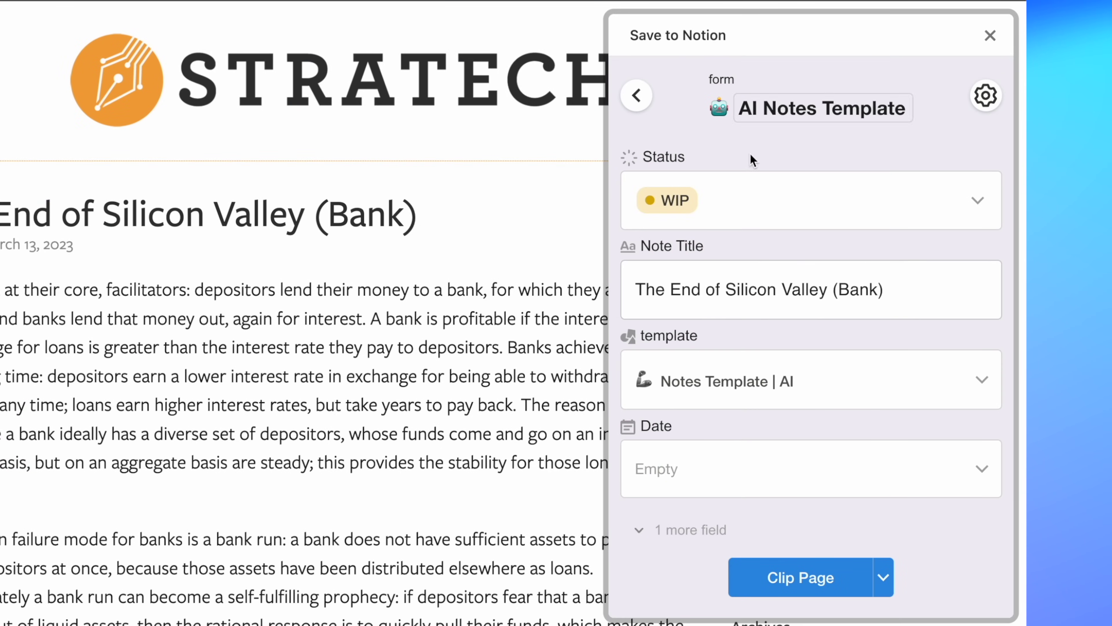
{"action": "left_click", "coordinate": [838, 581]}
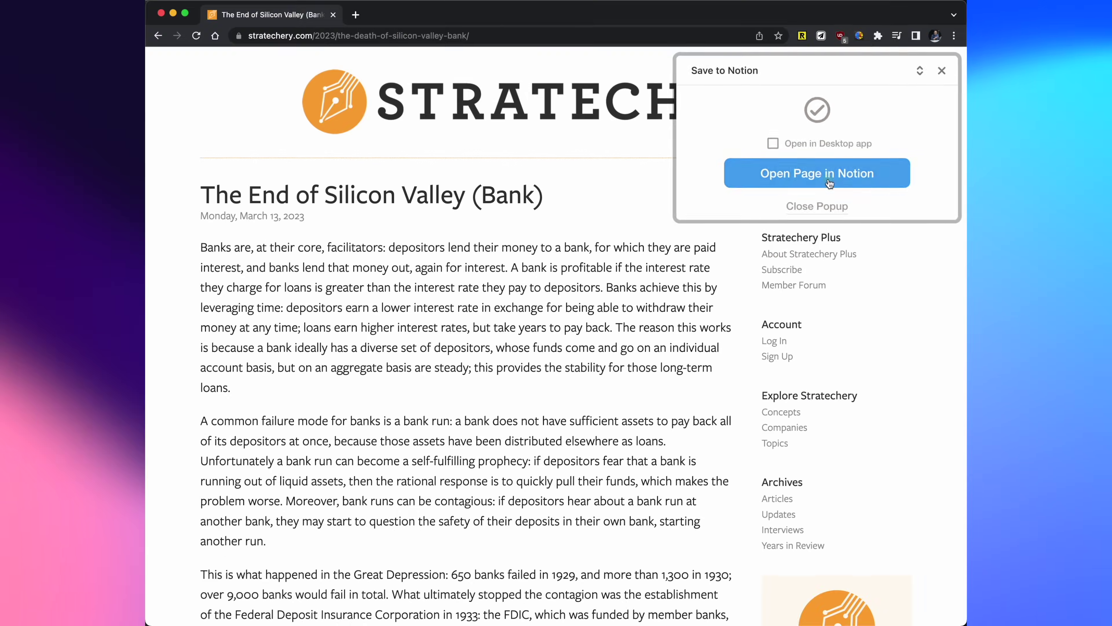
{"action": "left_click", "coordinate": [829, 183]}
{"action": "scroll", "coordinate": [462, 414], "scroll_direction": "down", "scroll_amount": 12}
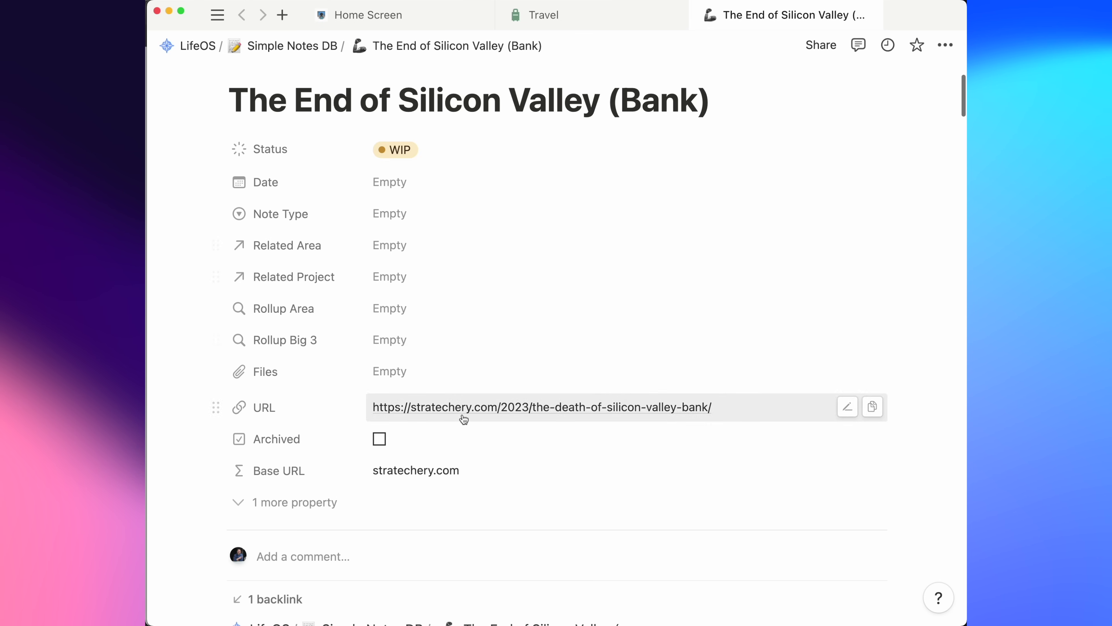
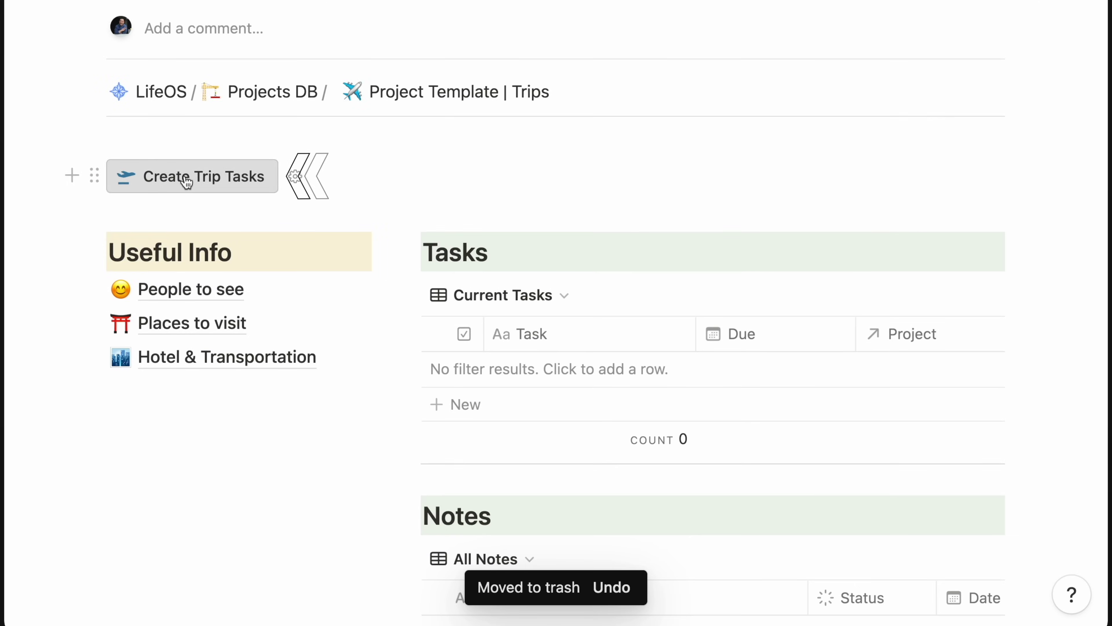
Run the Create Trip Tasks button, and insert a new button named Add new tasks above it.
{"action": "left_click", "coordinate": [187, 179]}
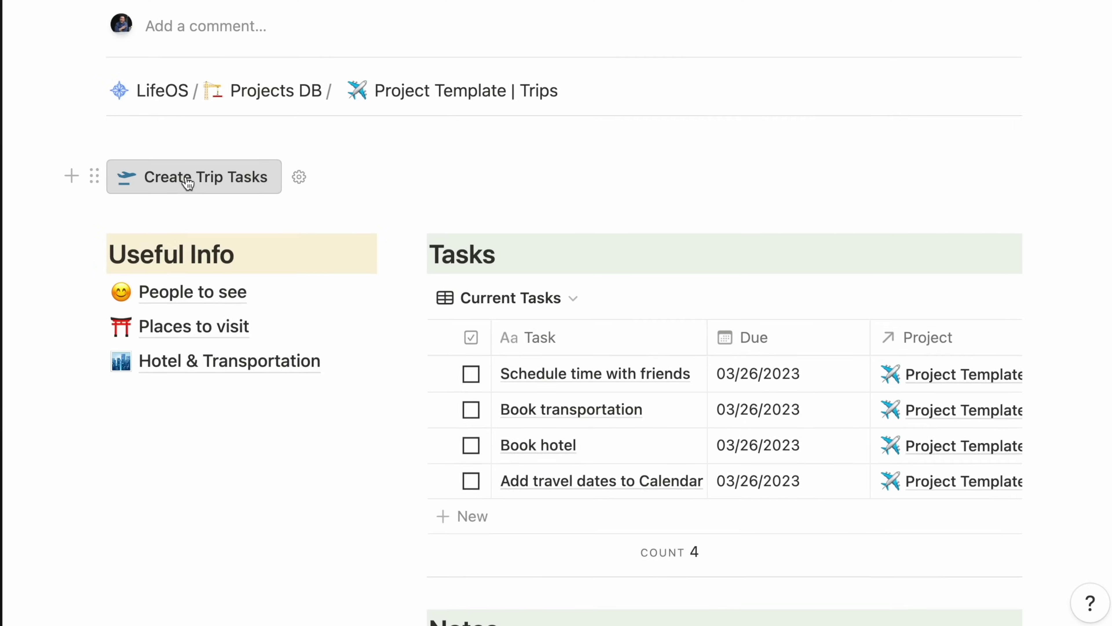
{"action": "left_click", "coordinate": [131, 140]}
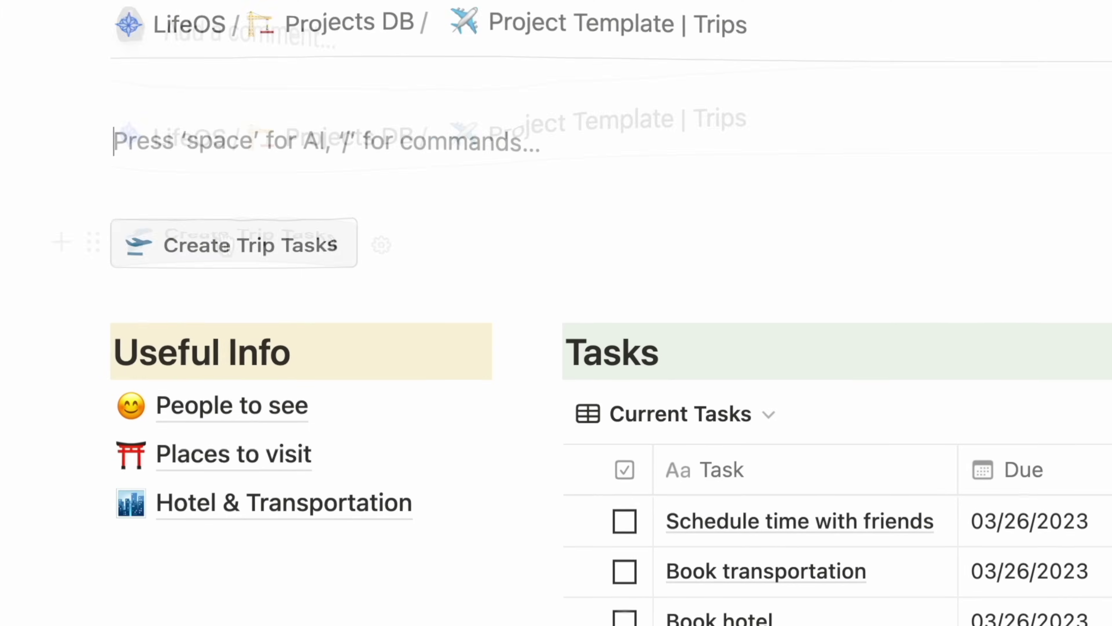
{"action": "type", "text": "/butt"}
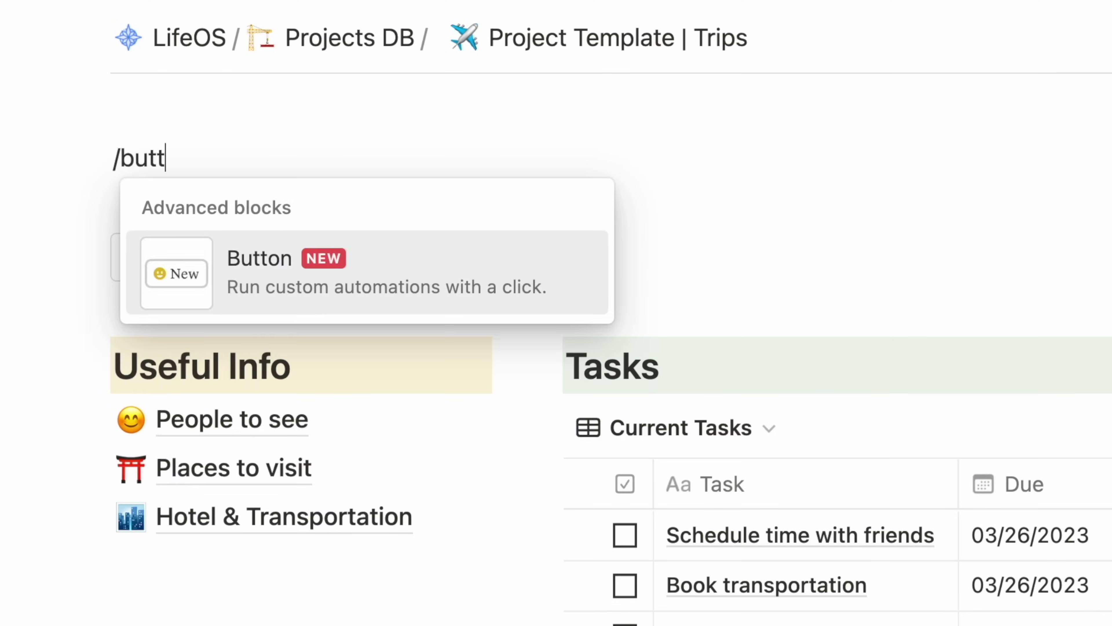
{"action": "key", "text": "Return"}
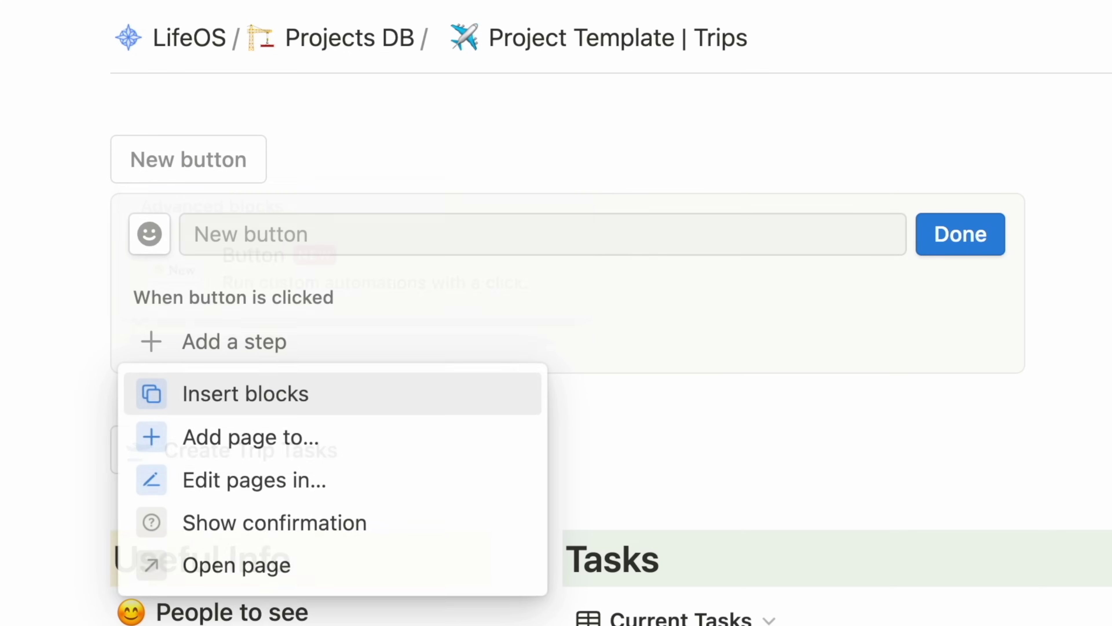
{"action": "left_click", "coordinate": [344, 231]}
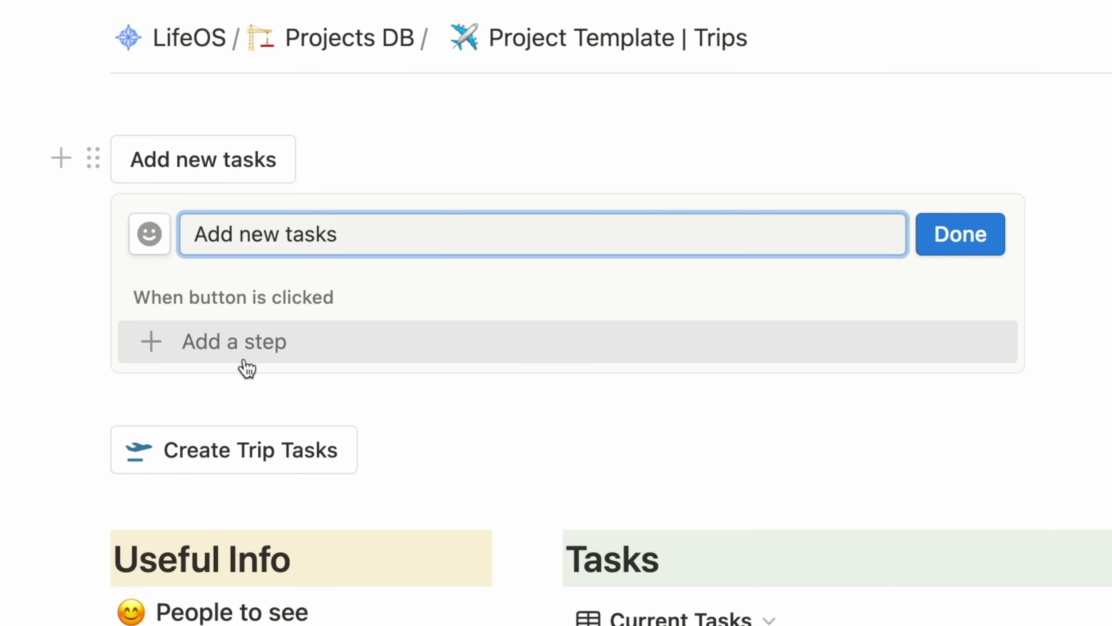
Give the Add new tasks button a step that adds a page named Default task 1 to All Tasks DB.
{"action": "left_click", "coordinate": [251, 350]}
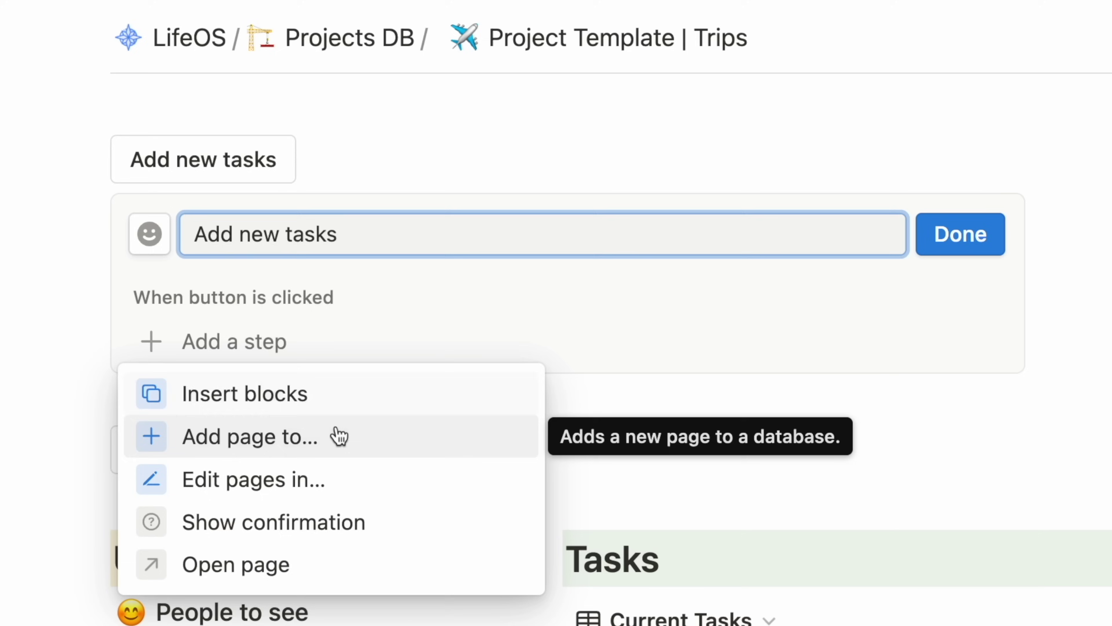
{"action": "left_click", "coordinate": [340, 444]}
{"action": "left_click", "coordinate": [402, 356]}
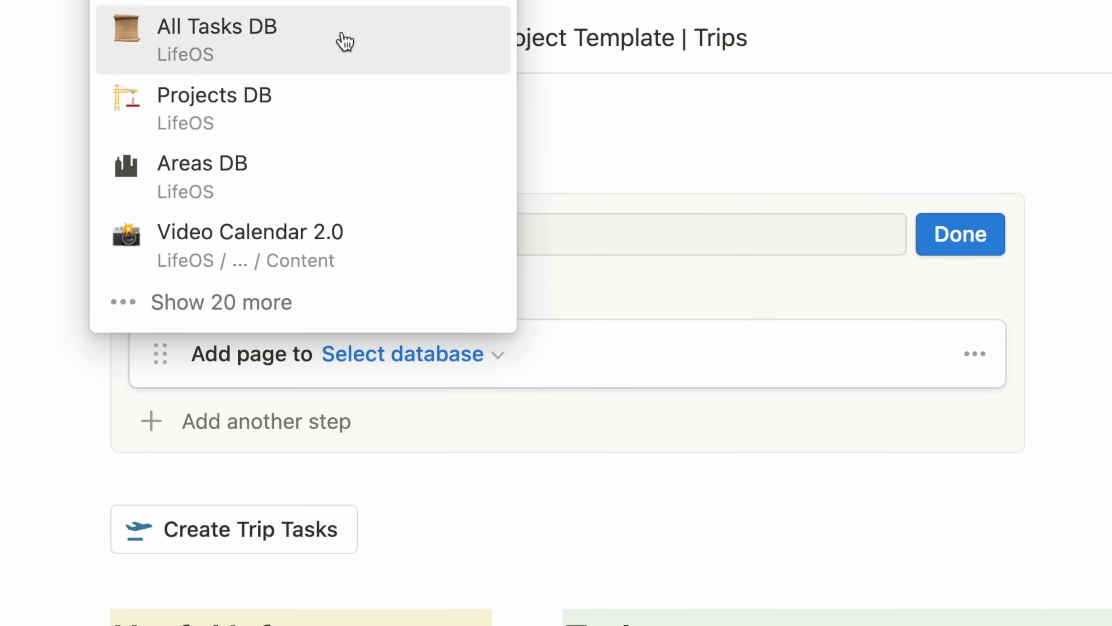
{"action": "left_click", "coordinate": [345, 42]}
{"action": "left_click", "coordinate": [364, 406]}
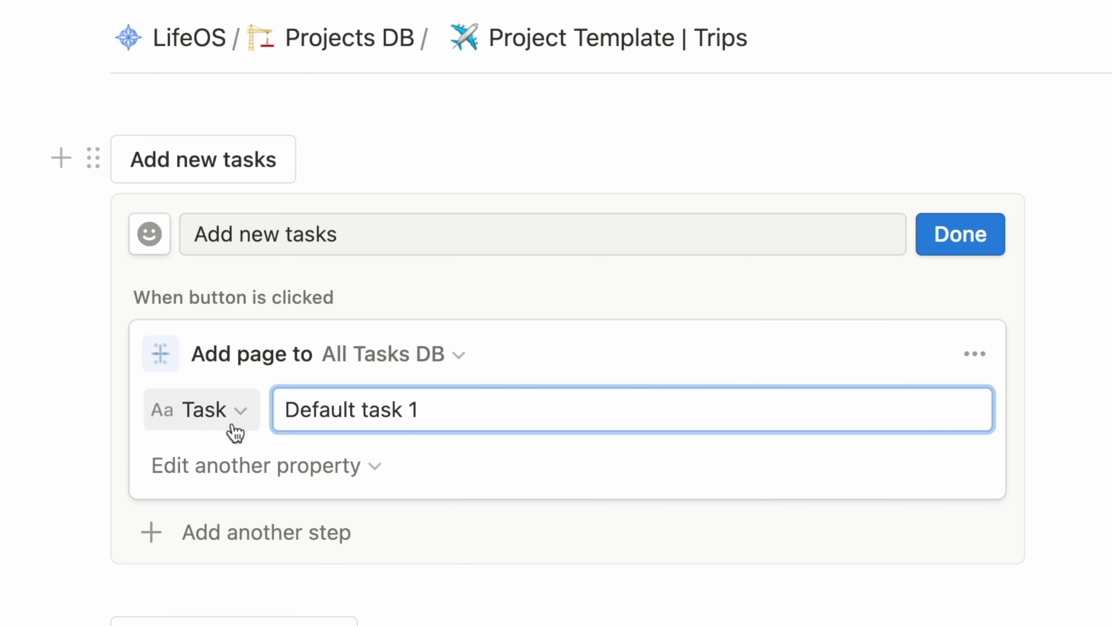
Add the Project property to the button's new-page step and set it to This page.
{"action": "left_click", "coordinate": [239, 465]}
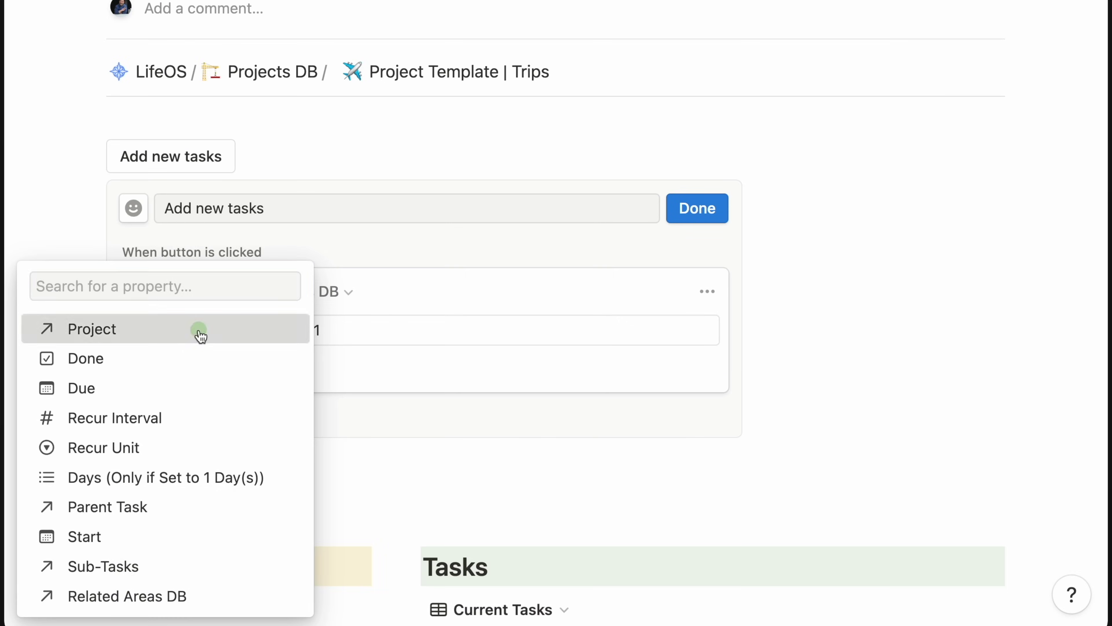
{"action": "left_click", "coordinate": [200, 335]}
{"action": "scroll", "coordinate": [409, 318], "scroll_direction": "down", "scroll_amount": 2}
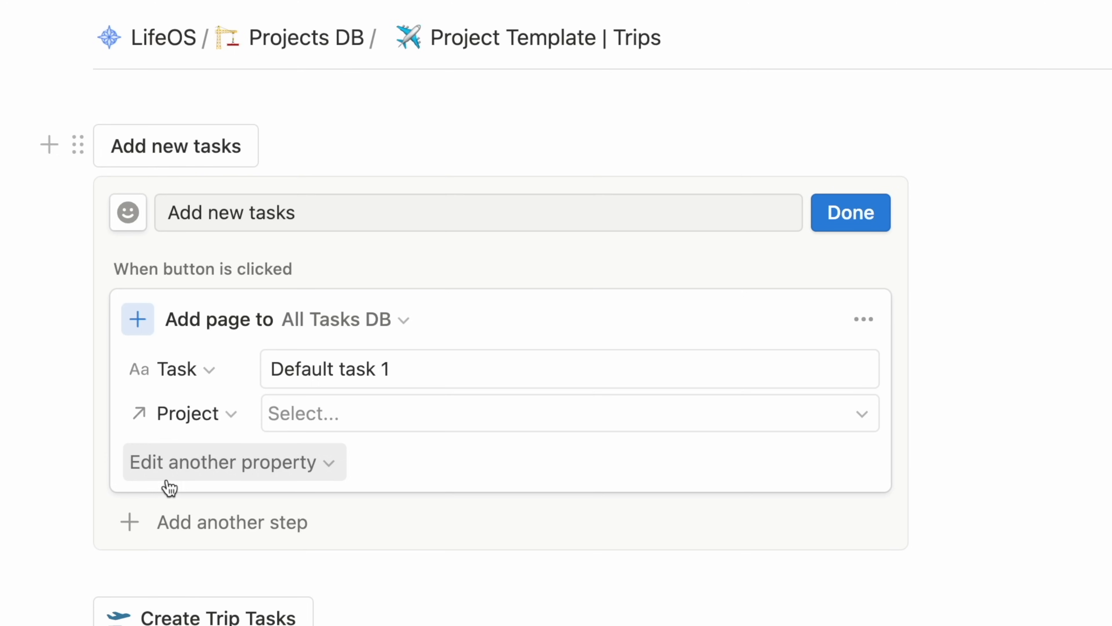
{"action": "left_click", "coordinate": [315, 425]}
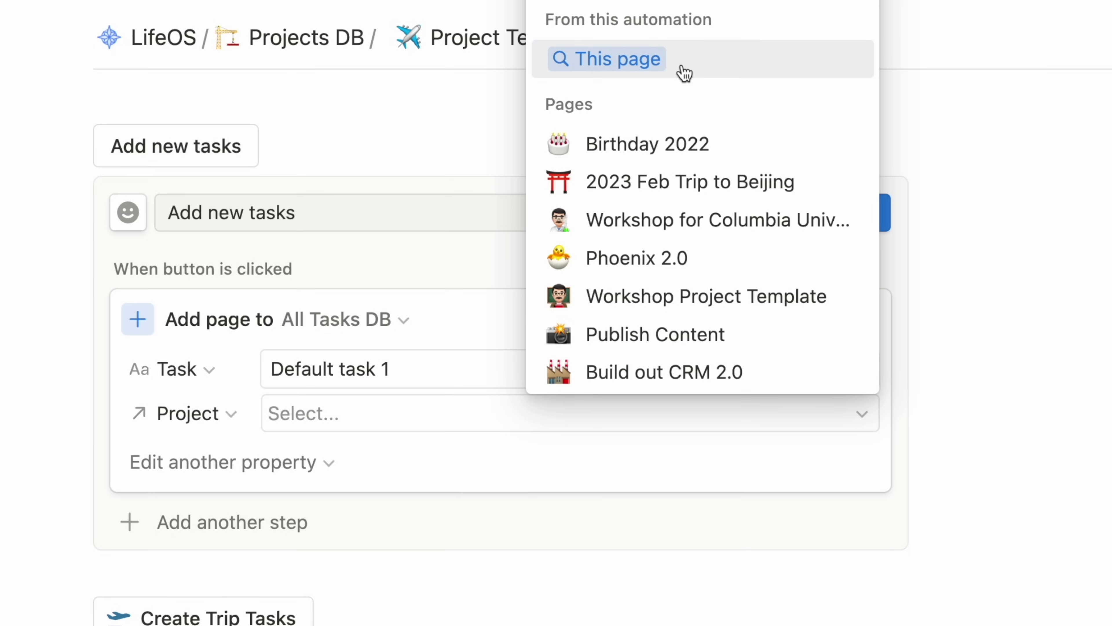
{"action": "left_click", "coordinate": [683, 73]}
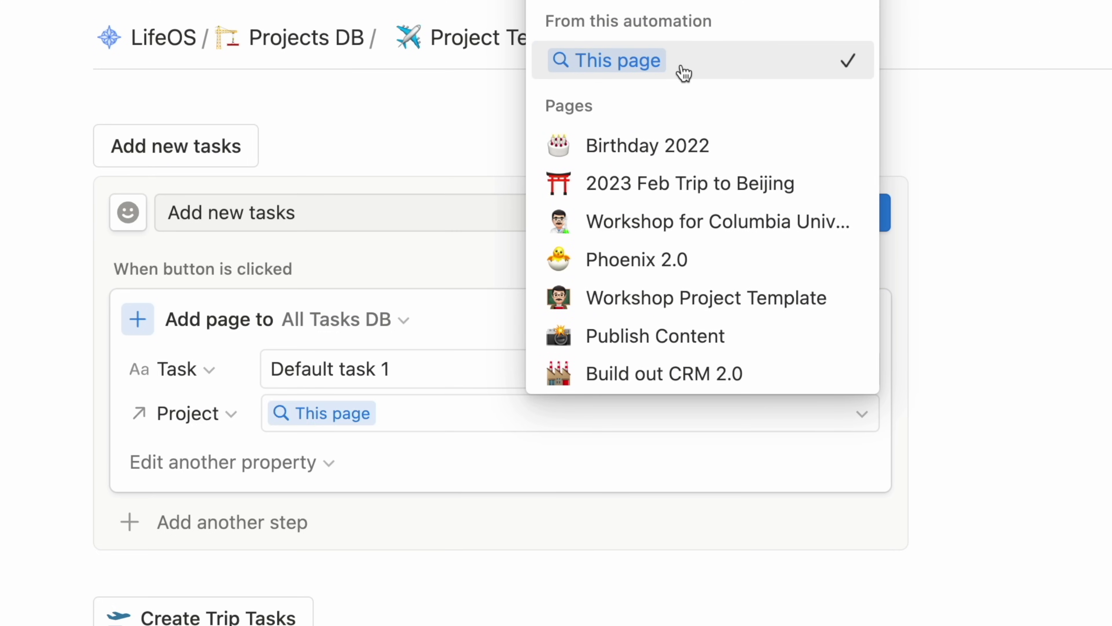
{"action": "key", "text": "Escape"}
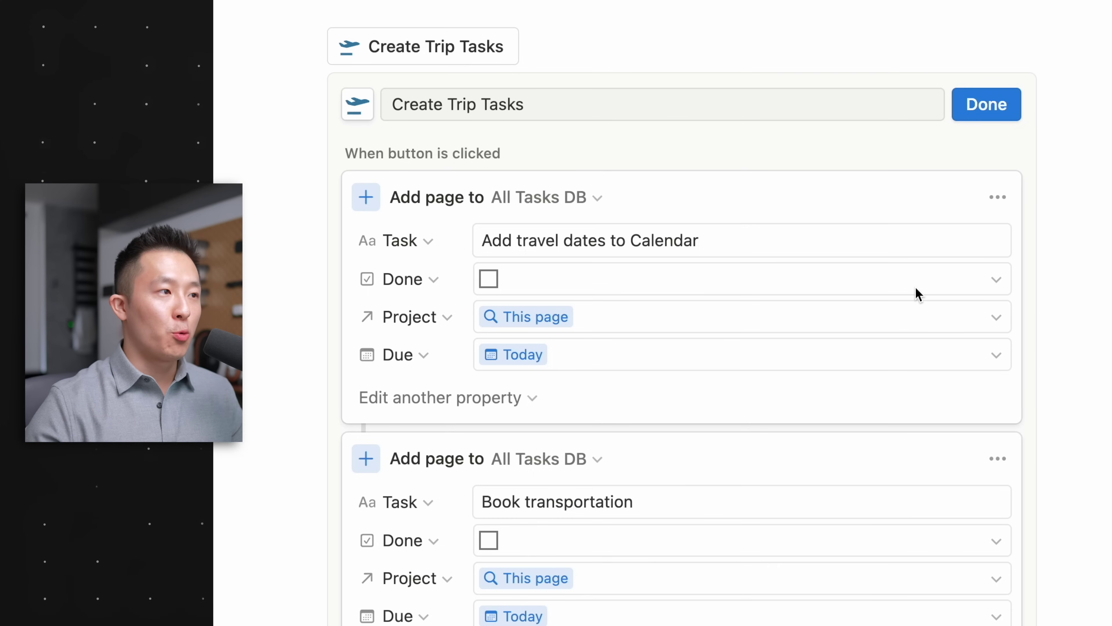
Review the task-creation steps configured in the Create Trip Tasks button.
{"action": "scroll", "coordinate": [918, 293], "scroll_direction": "down", "scroll_amount": 2}
{"action": "scroll", "coordinate": [918, 292], "scroll_direction": "down", "scroll_amount": 5}
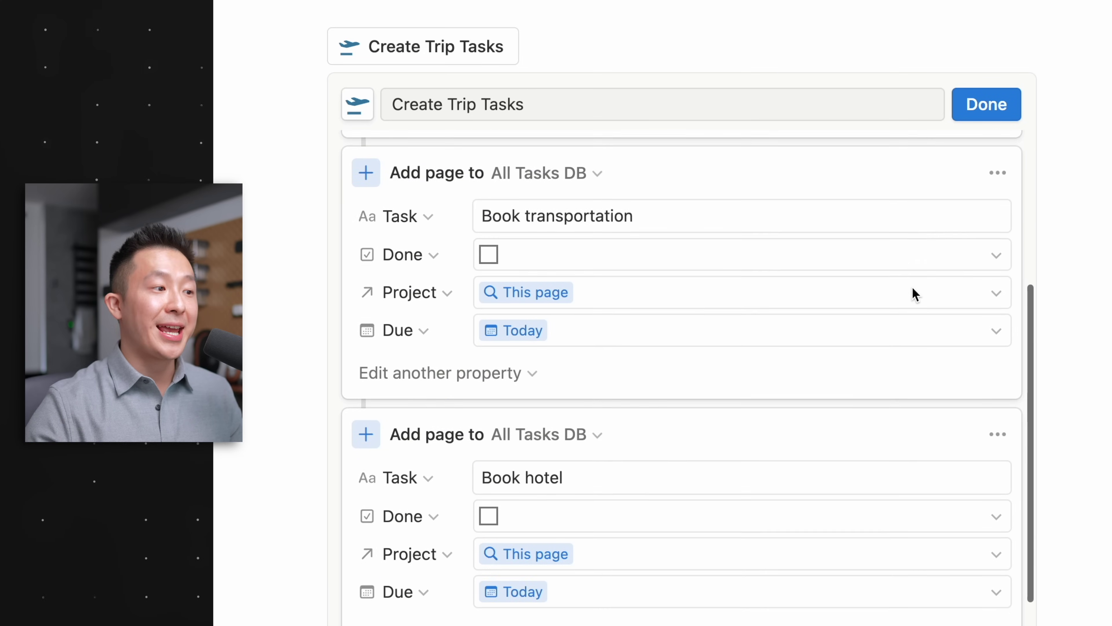
{"action": "scroll", "coordinate": [912, 292], "scroll_direction": "down", "scroll_amount": 6}
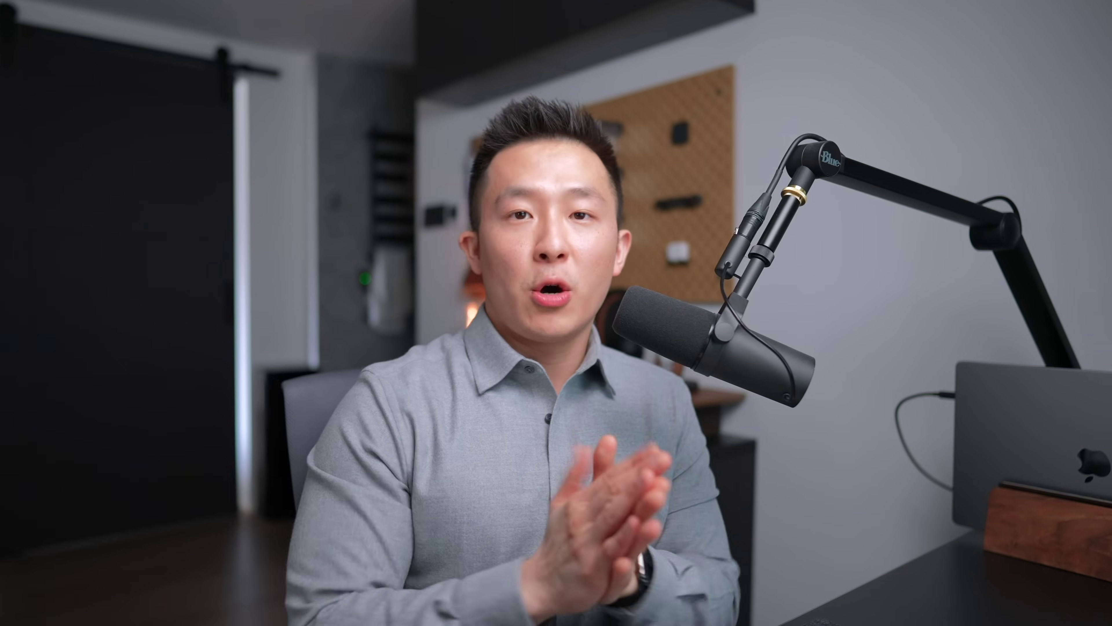